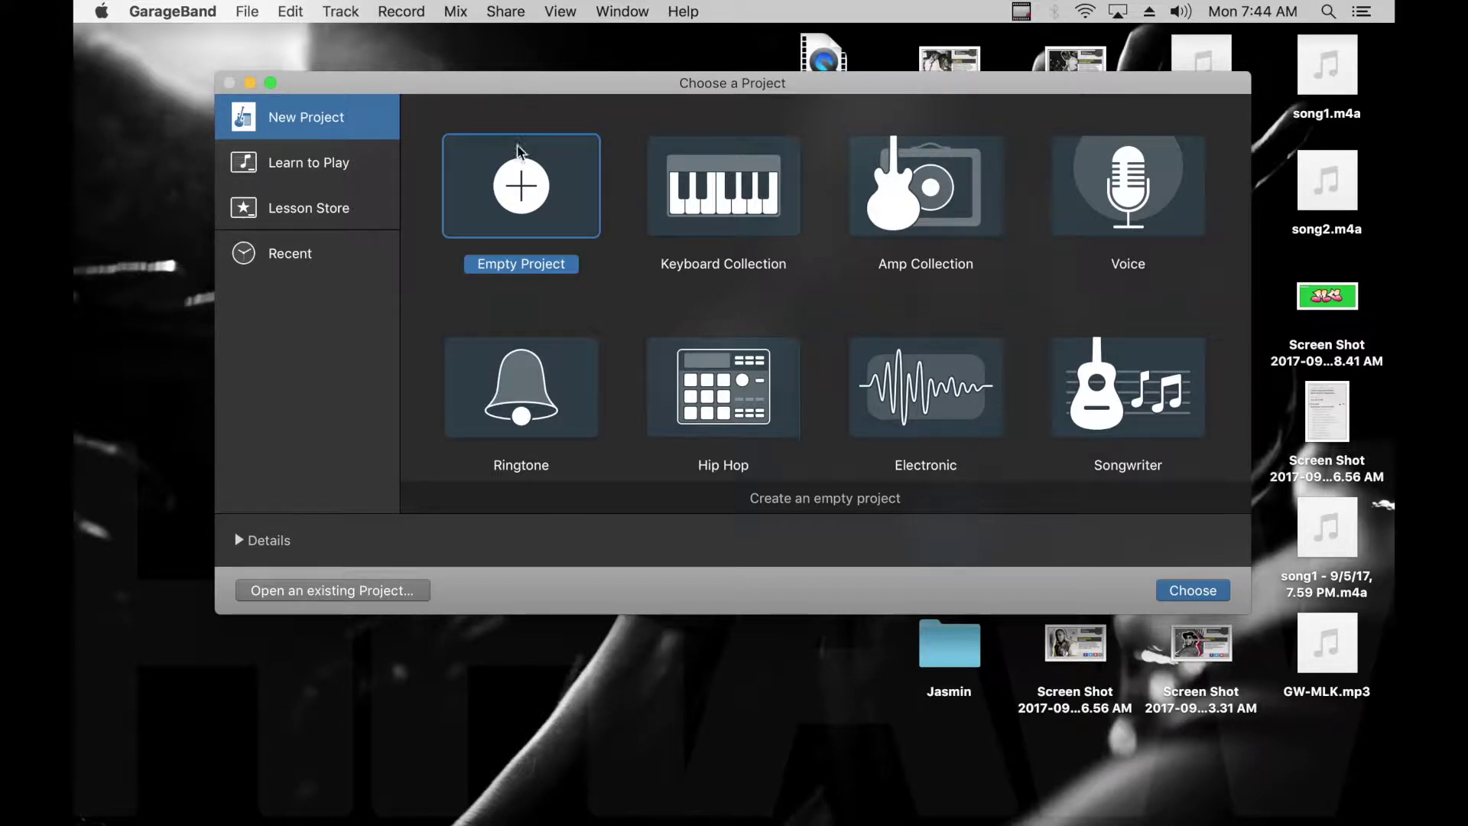
# - Create an empty project with an audio track for recording from a microphone or line input
pyautogui.click(520, 185)
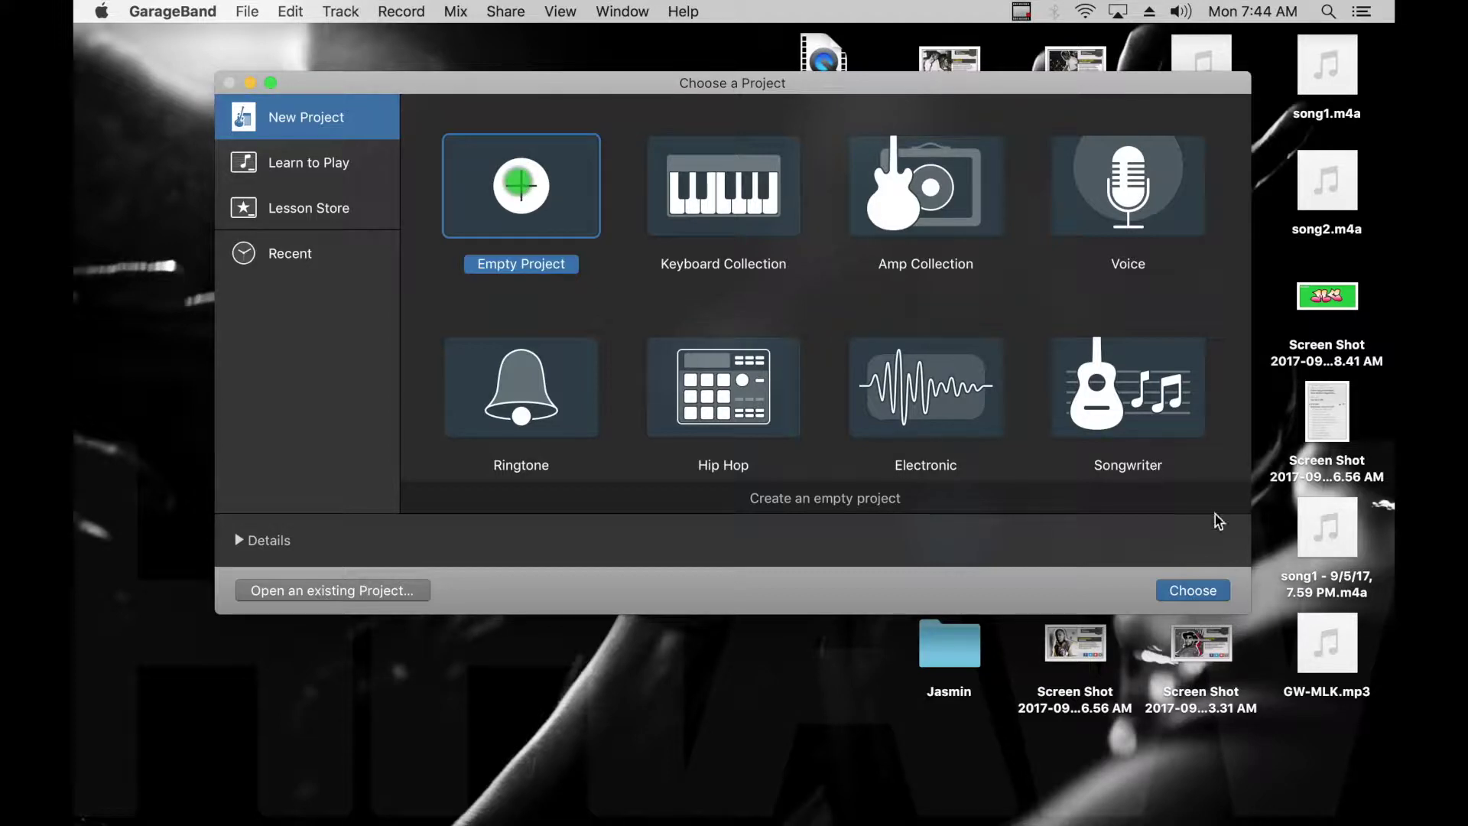
pyautogui.click(1187, 592)
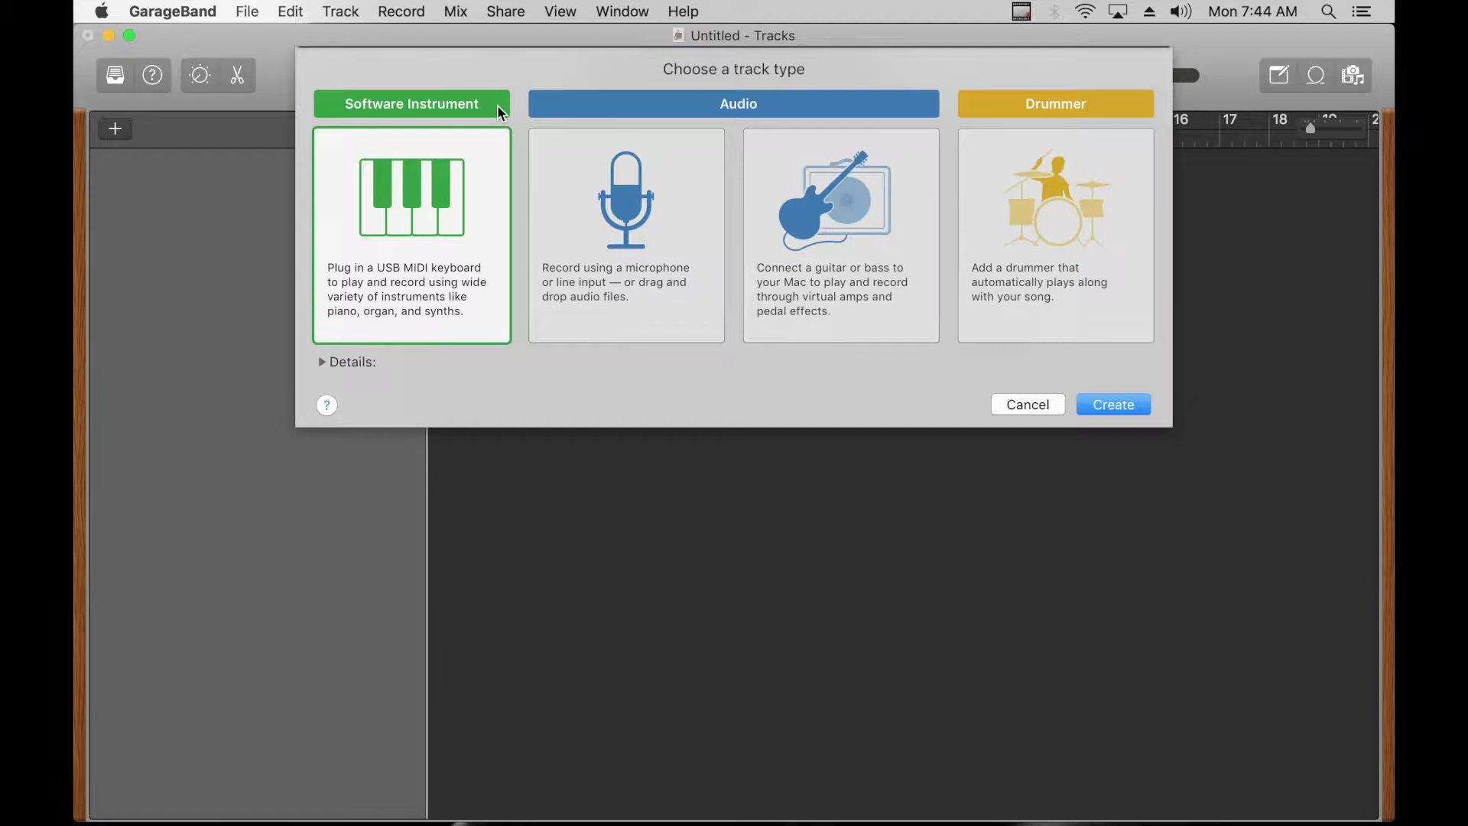
pyautogui.click(629, 203)
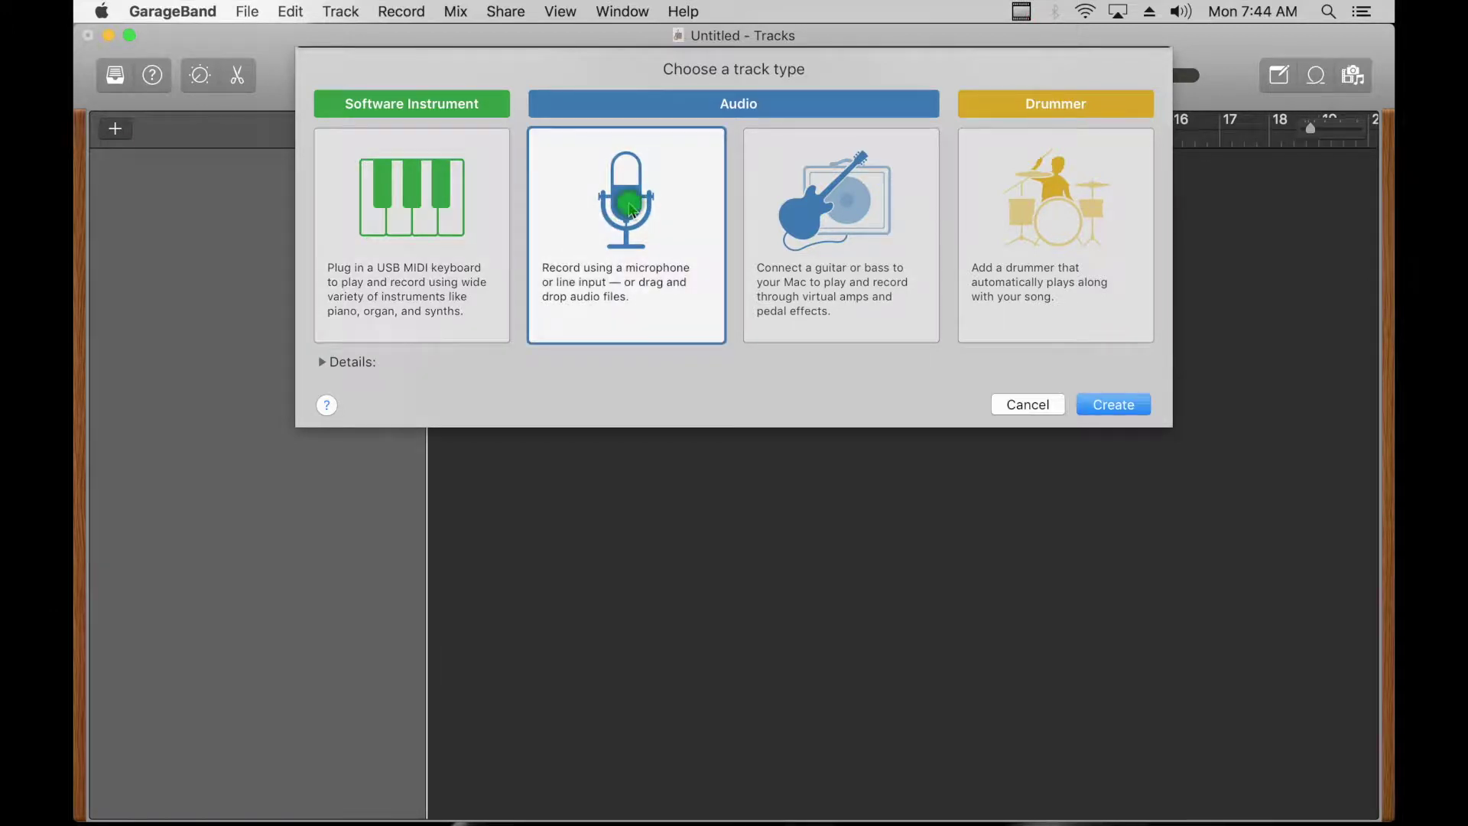
pyautogui.click(1101, 412)
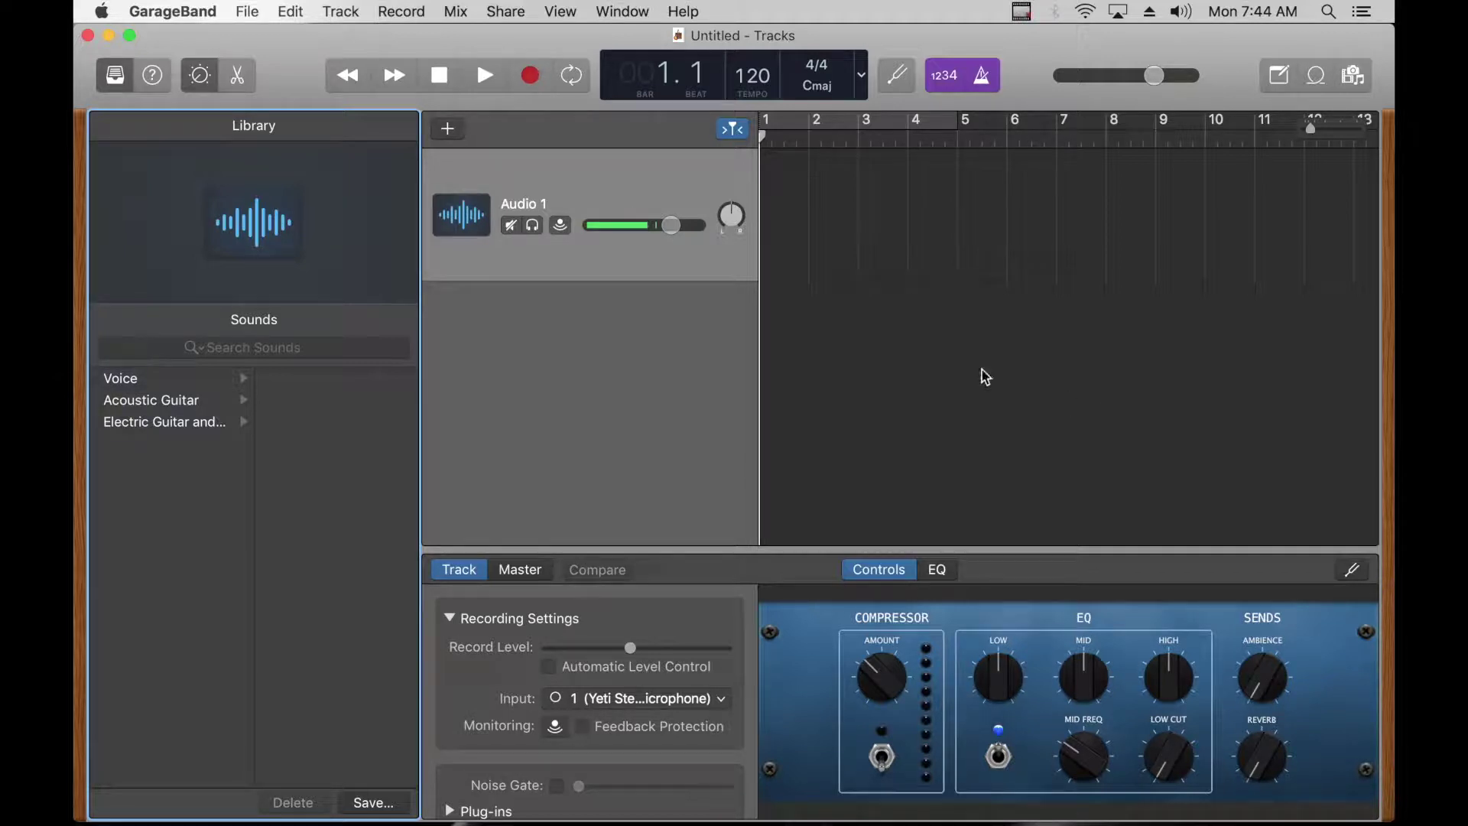
# - Review the available output and input devices in the audio preferences, leaving Built-in Output and Yeti Stereo Microphone selected
pyautogui.click(214, 12)
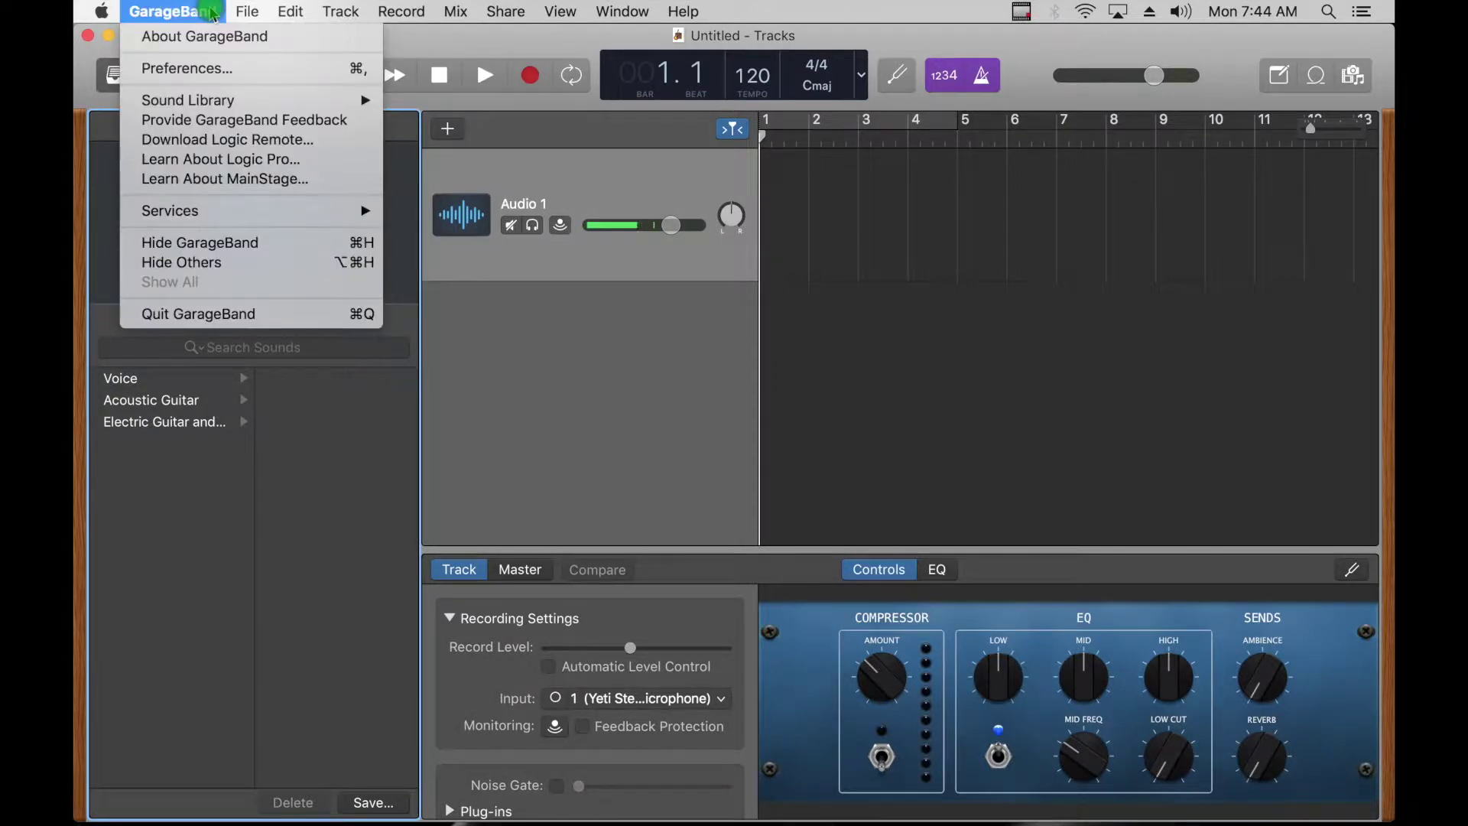
pyautogui.click(230, 71)
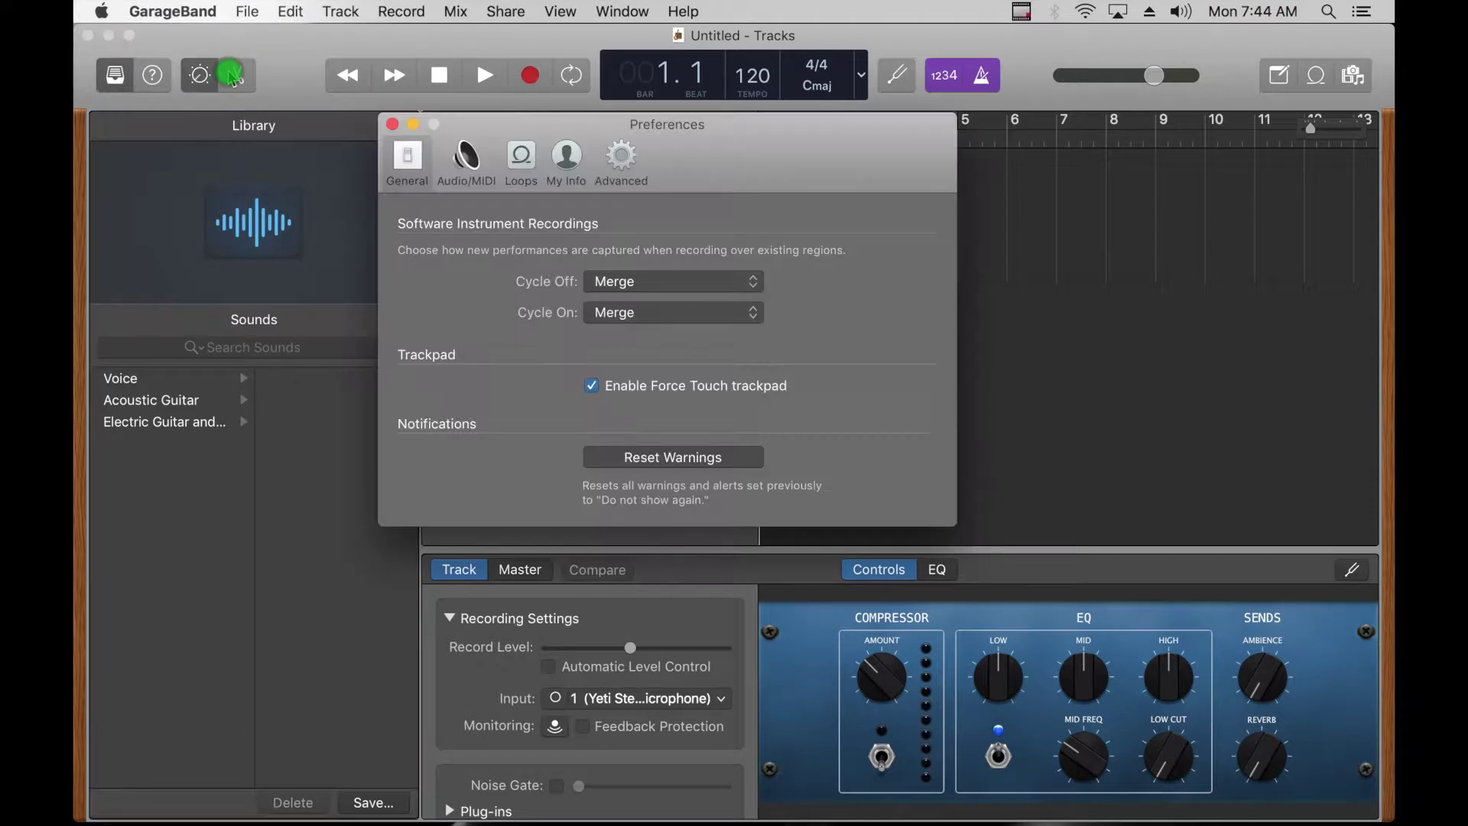
pyautogui.click(468, 160)
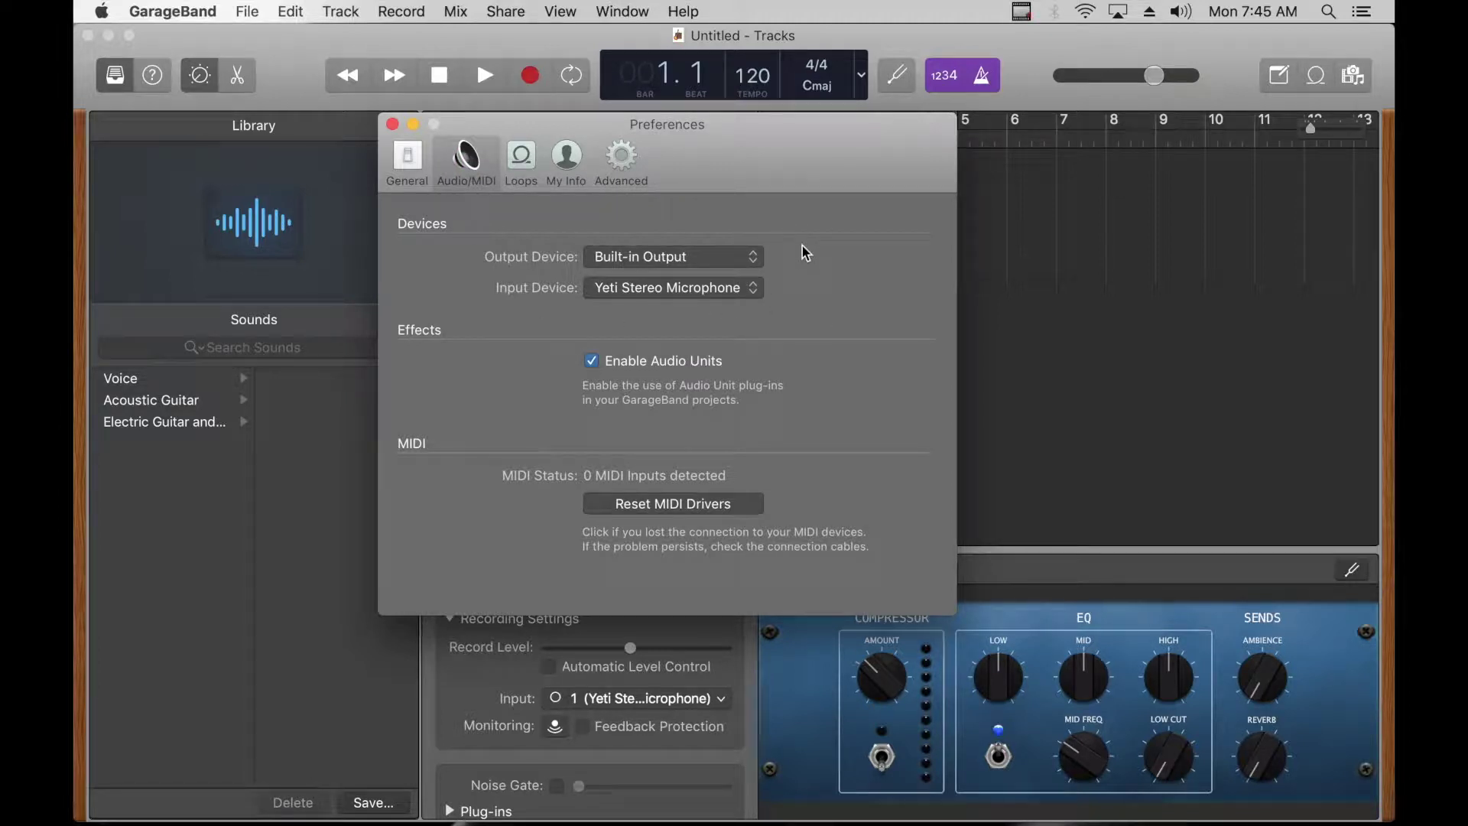
pyautogui.click(749, 262)
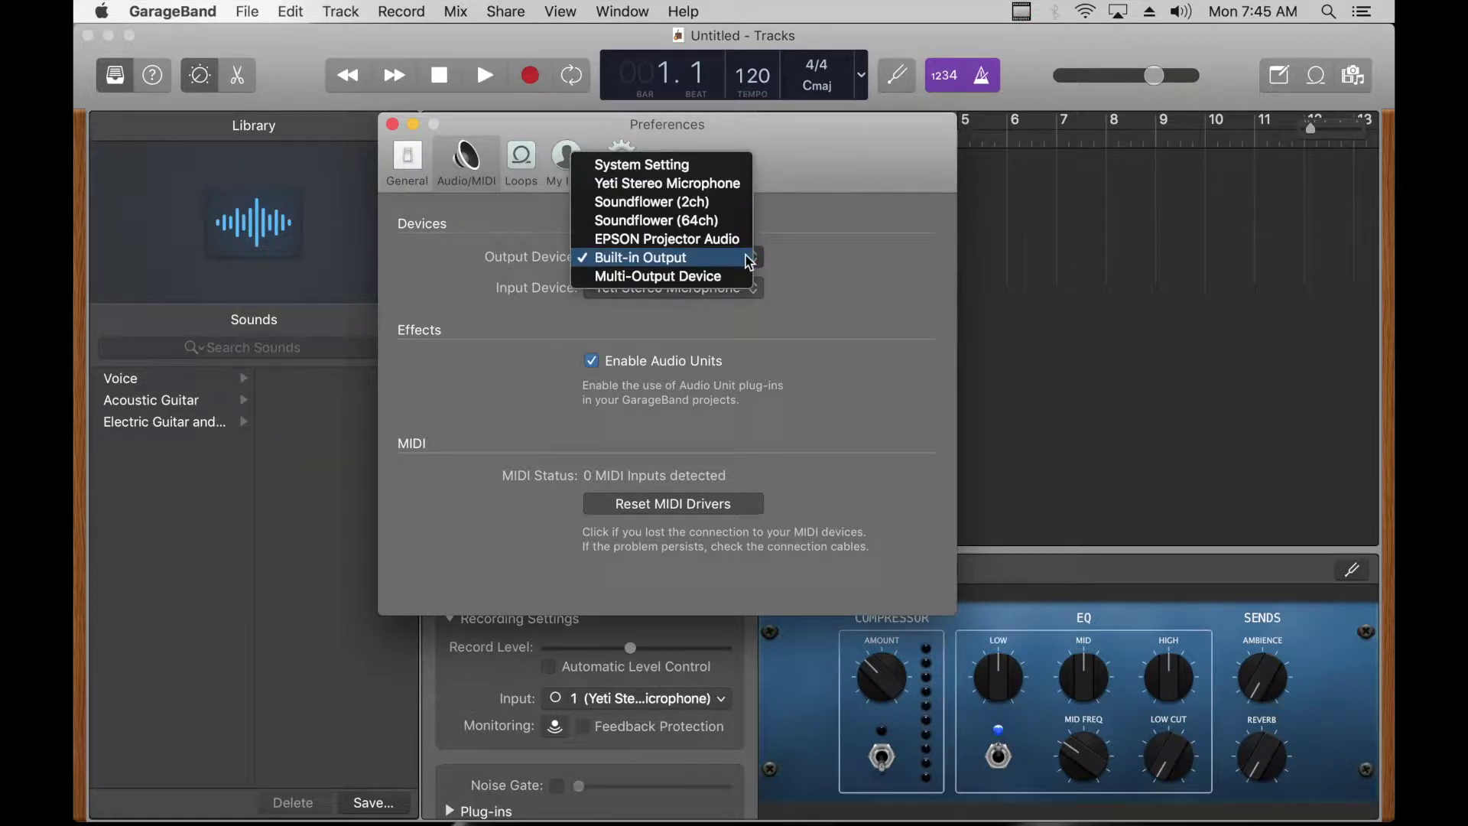
pyautogui.click(791, 252)
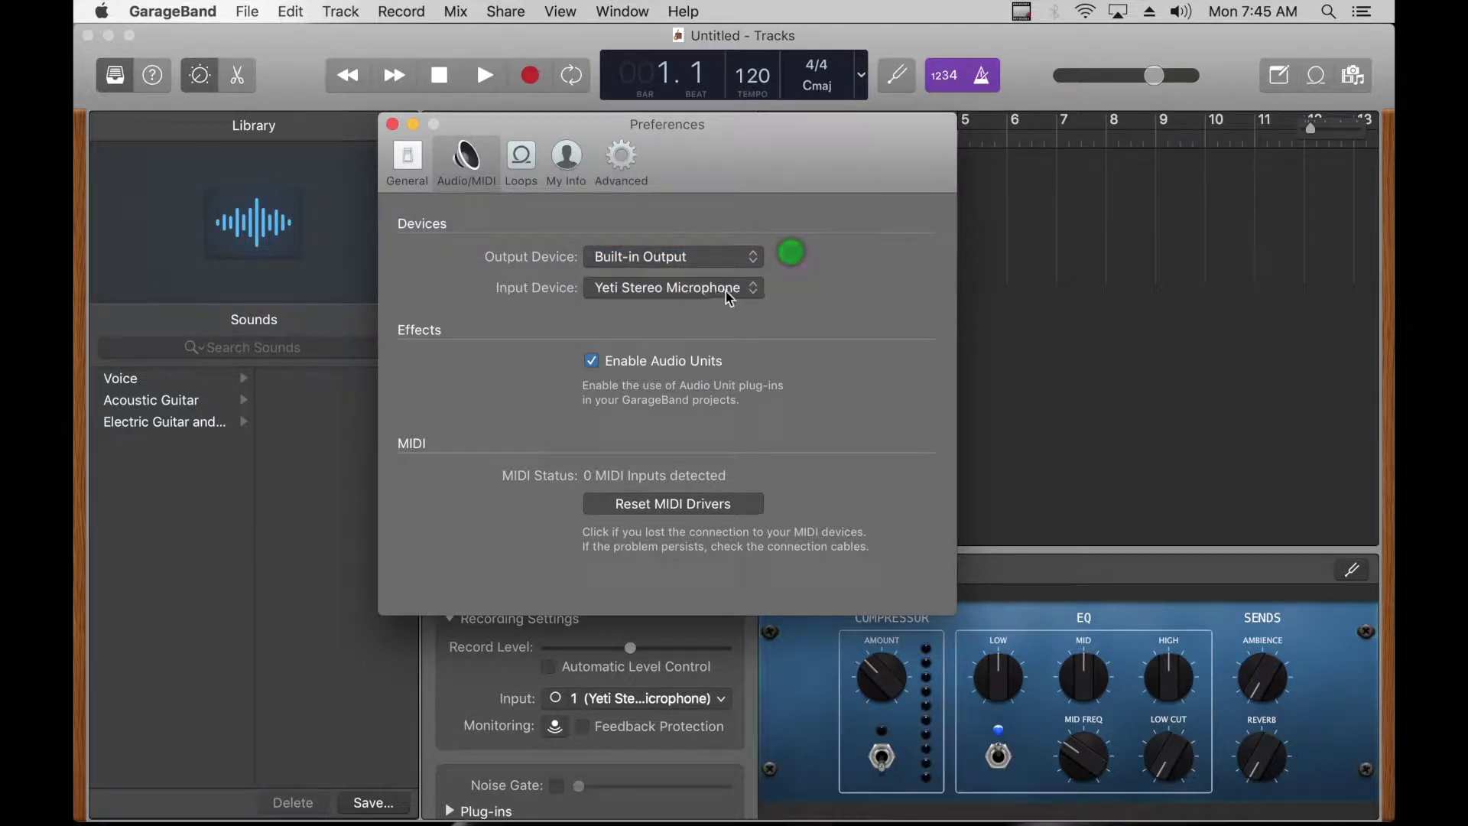
pyautogui.click(730, 294)
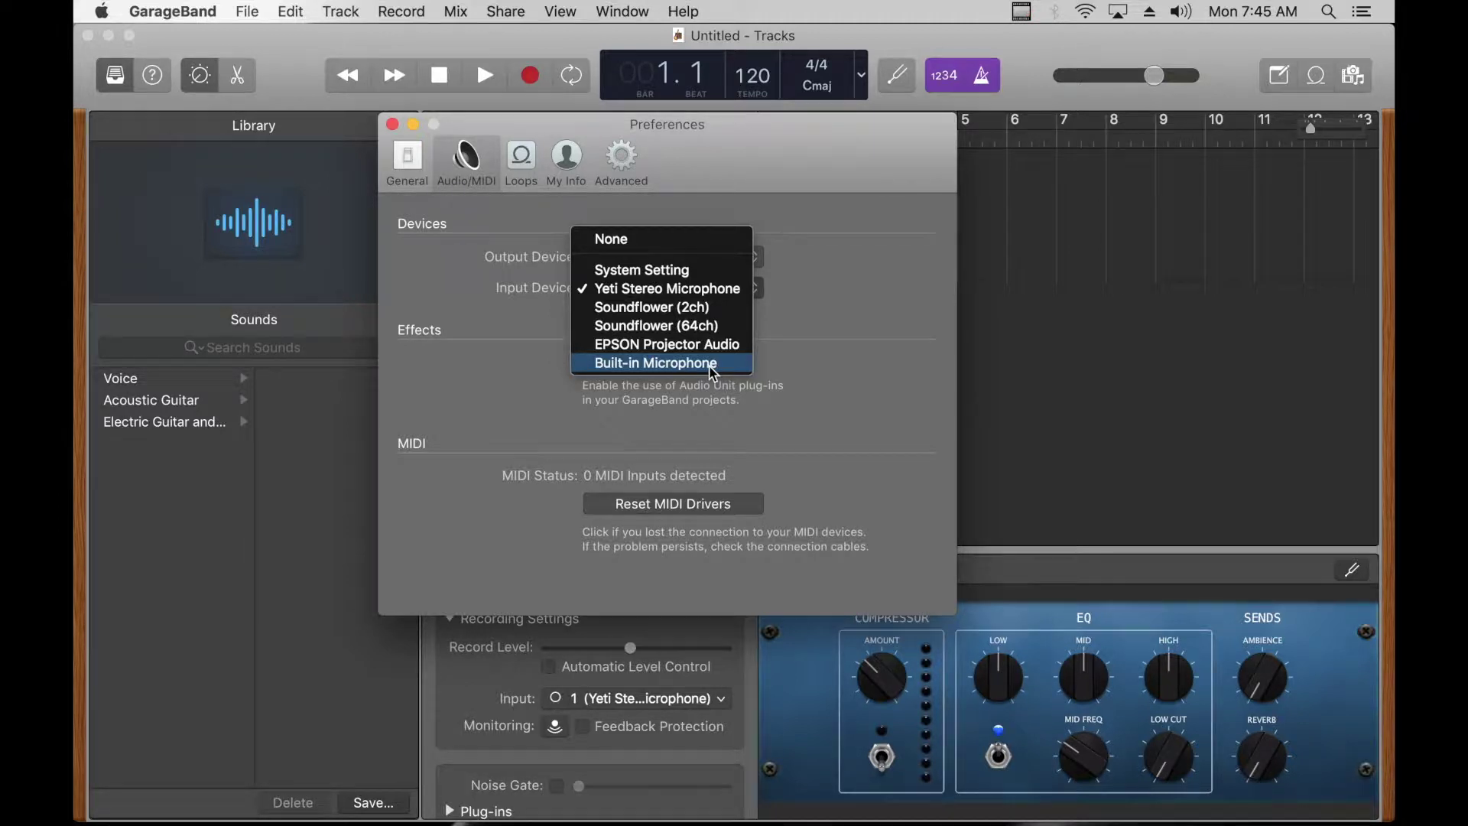
pyautogui.click(810, 277)
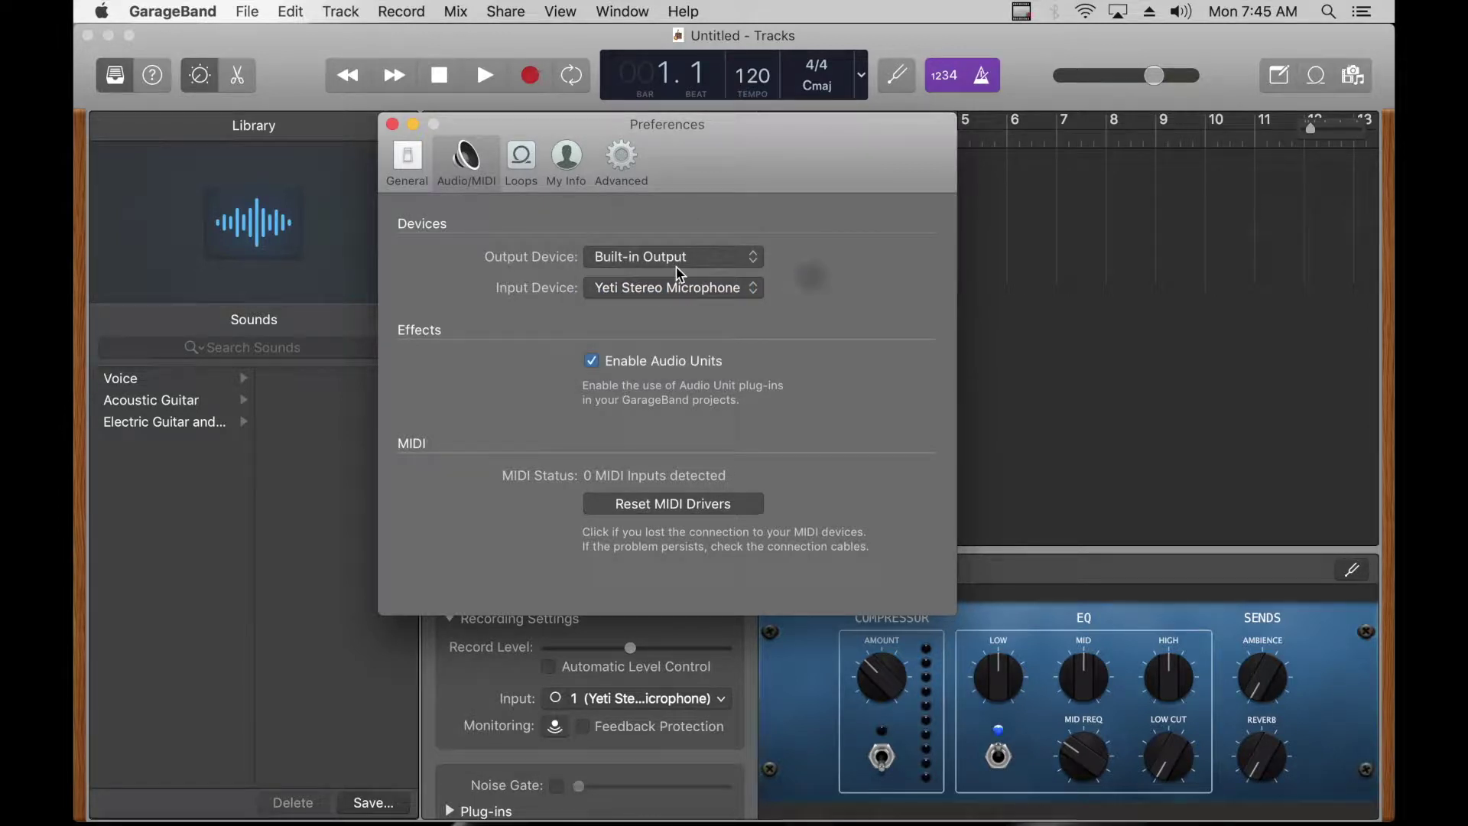
pyautogui.click(391, 125)
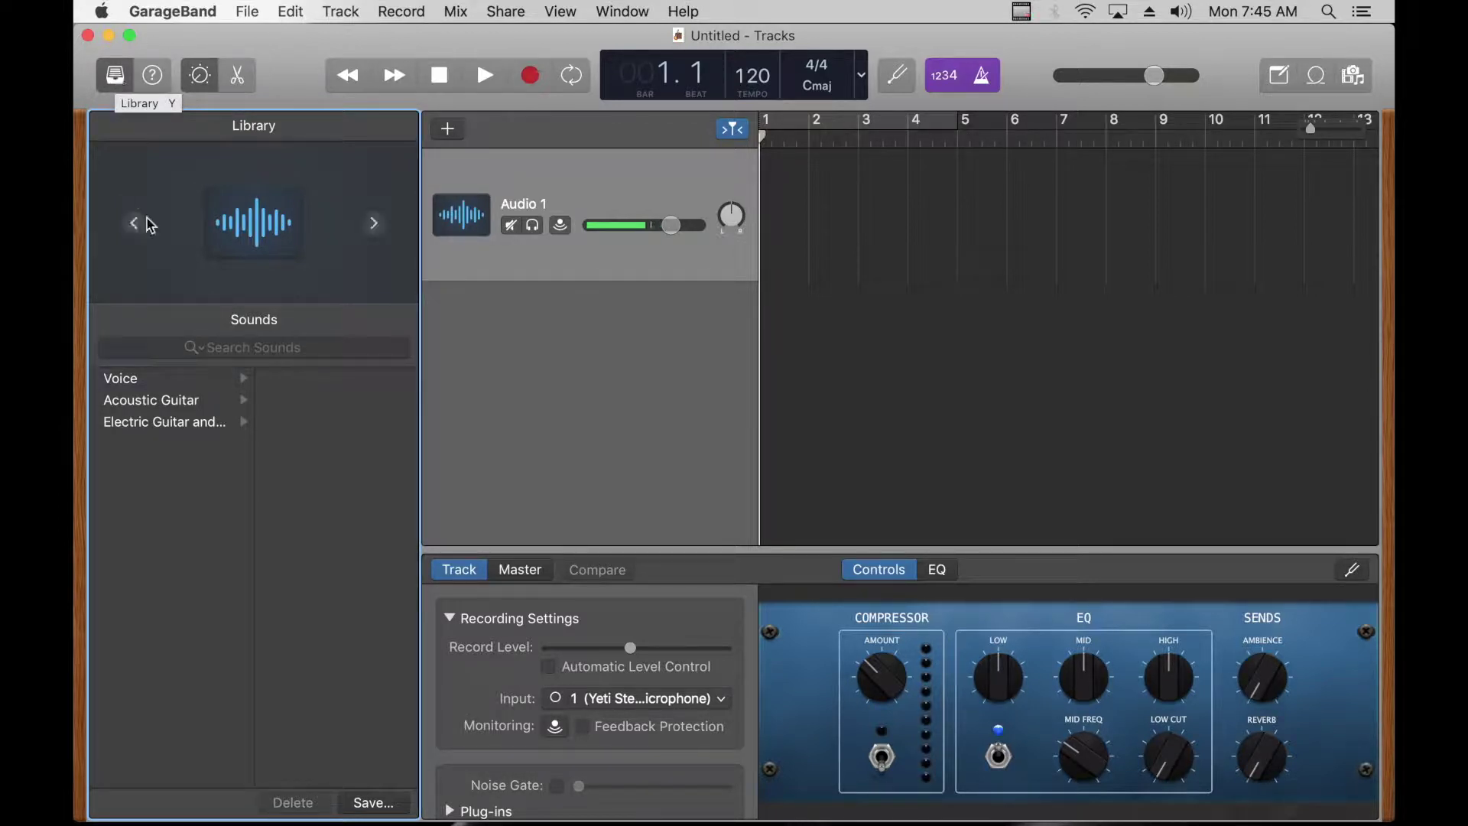
# - List the Voice sounds in the library, and hide the library
pyautogui.click(190, 380)
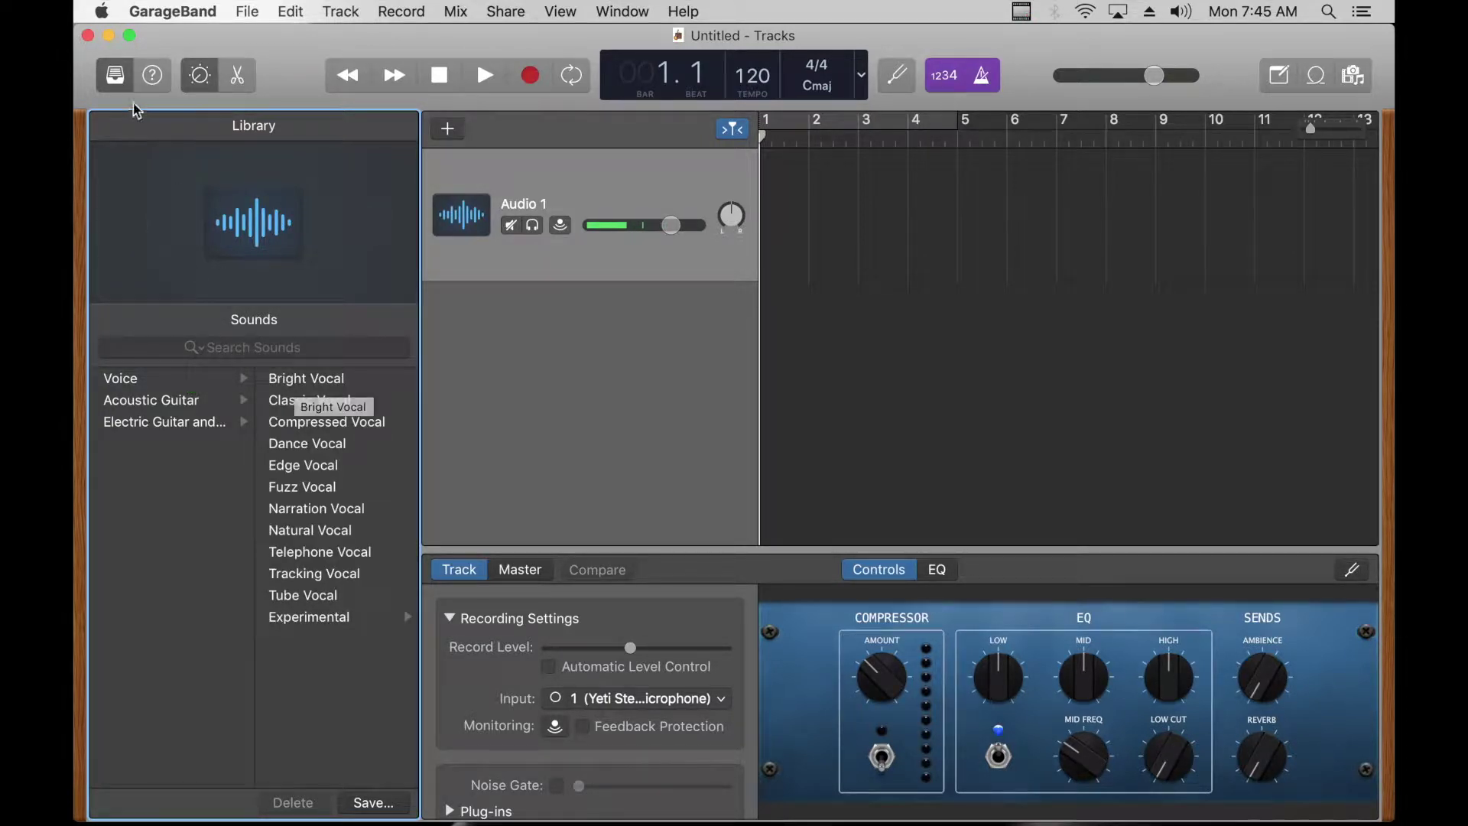
pyautogui.click(118, 76)
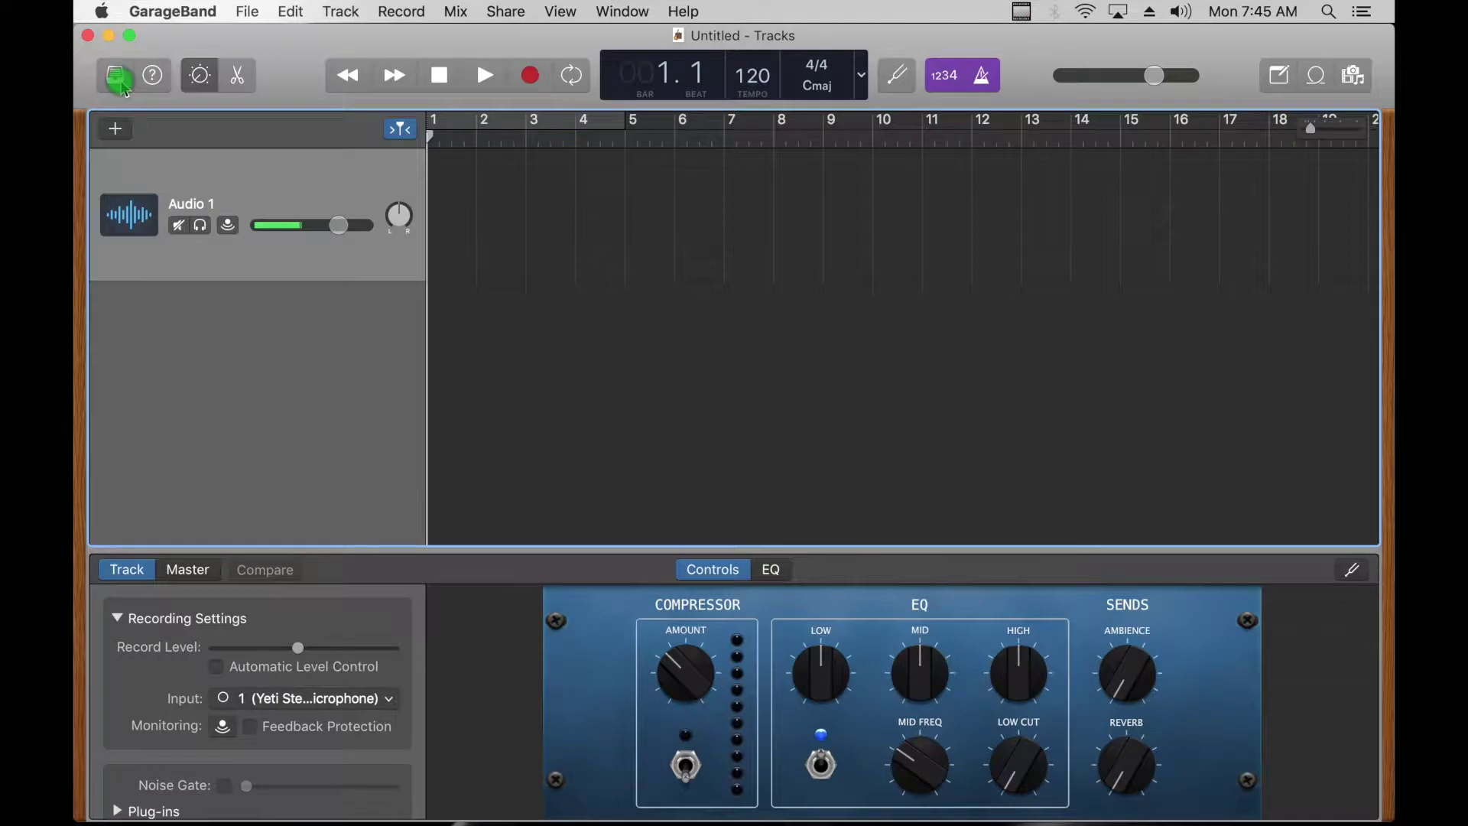
# - View the master output controls, and open the audio editor for the Audio 1 track
pyautogui.click(201, 86)
pyautogui.click(201, 85)
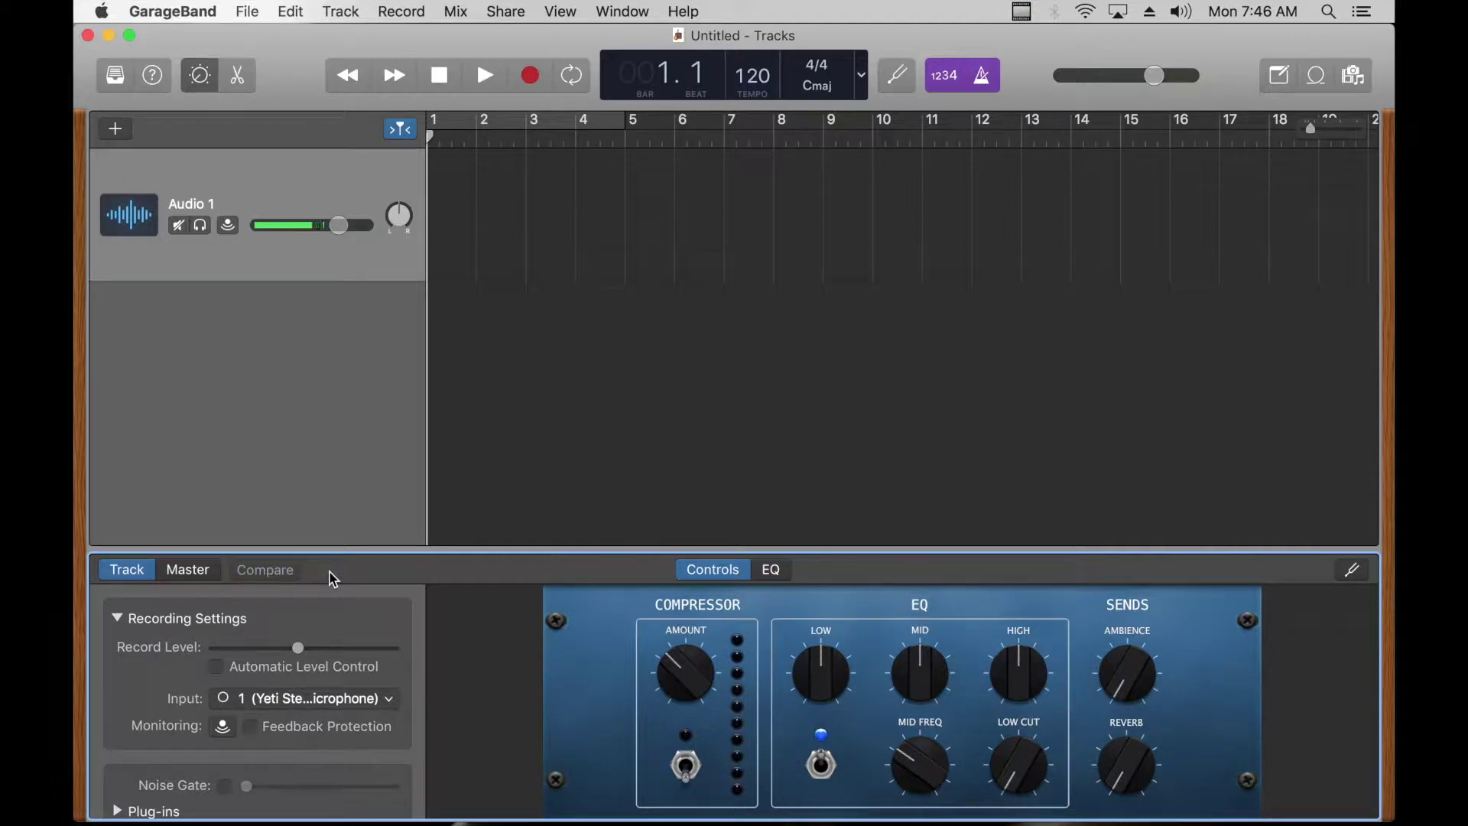
pyautogui.click(205, 572)
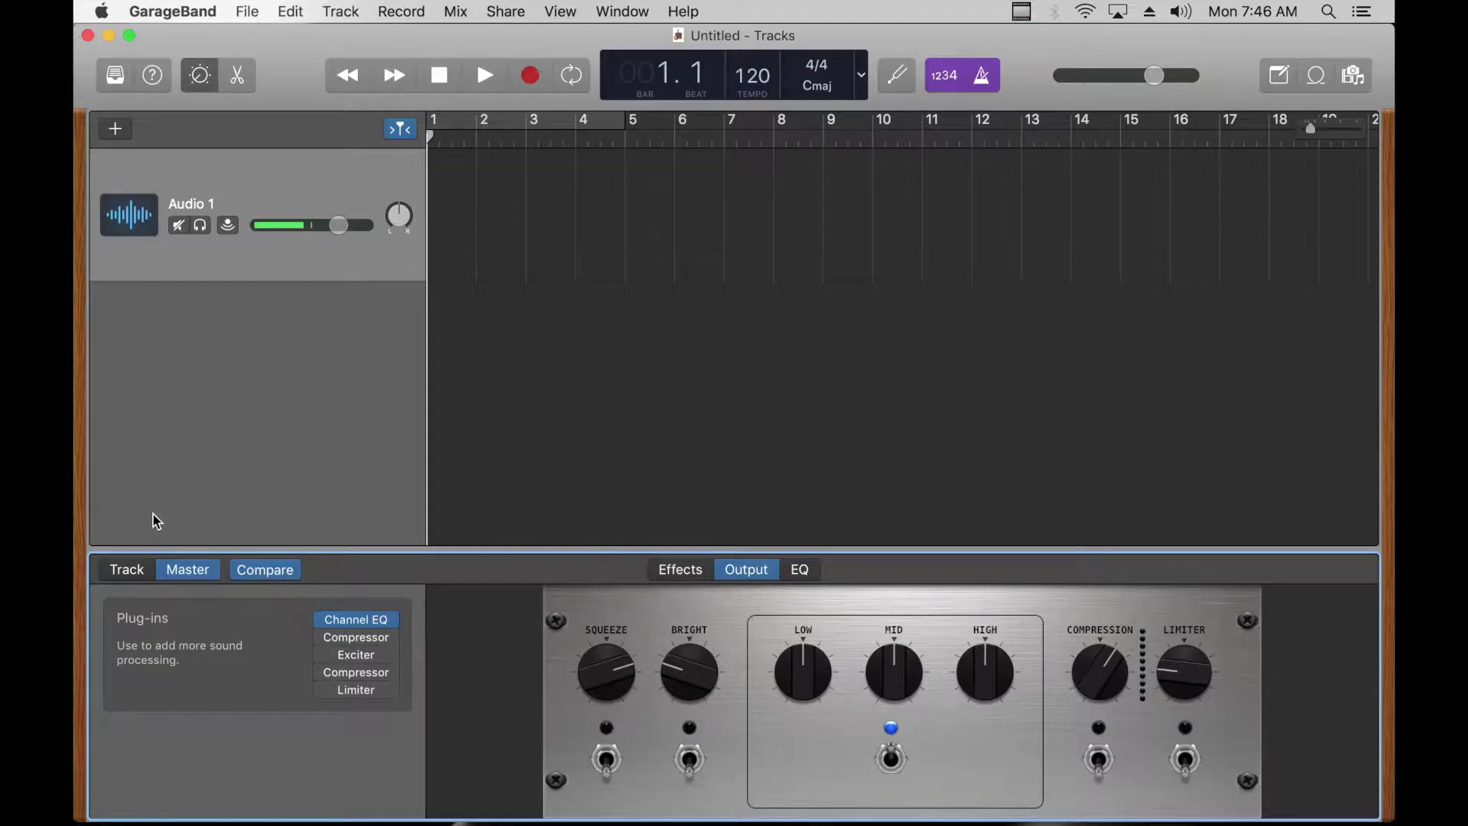
pyautogui.click(238, 76)
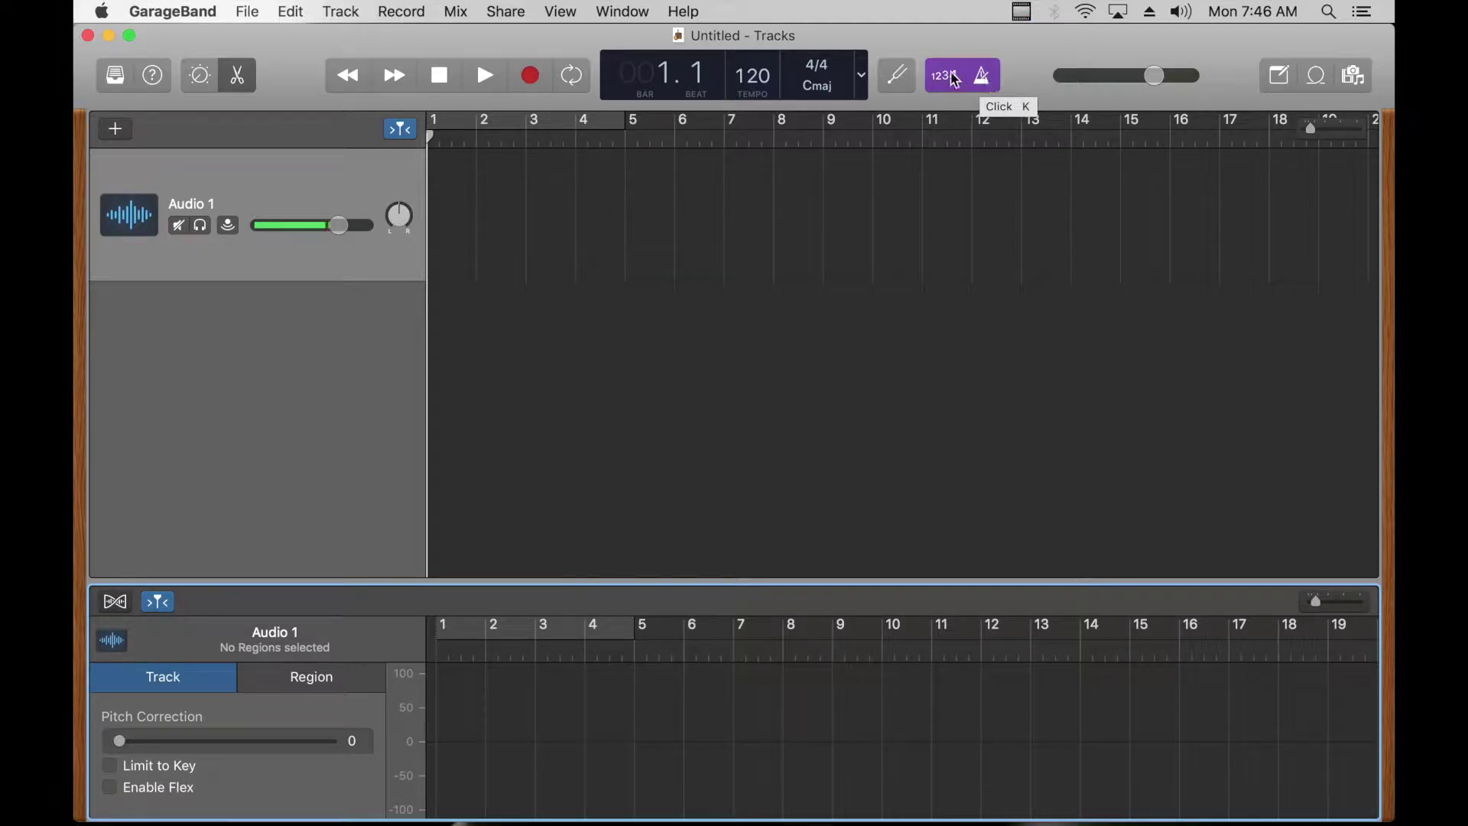
# - Set the project tempo to 90 and view the key signature choices, keeping C major
pyautogui.click(761, 76)
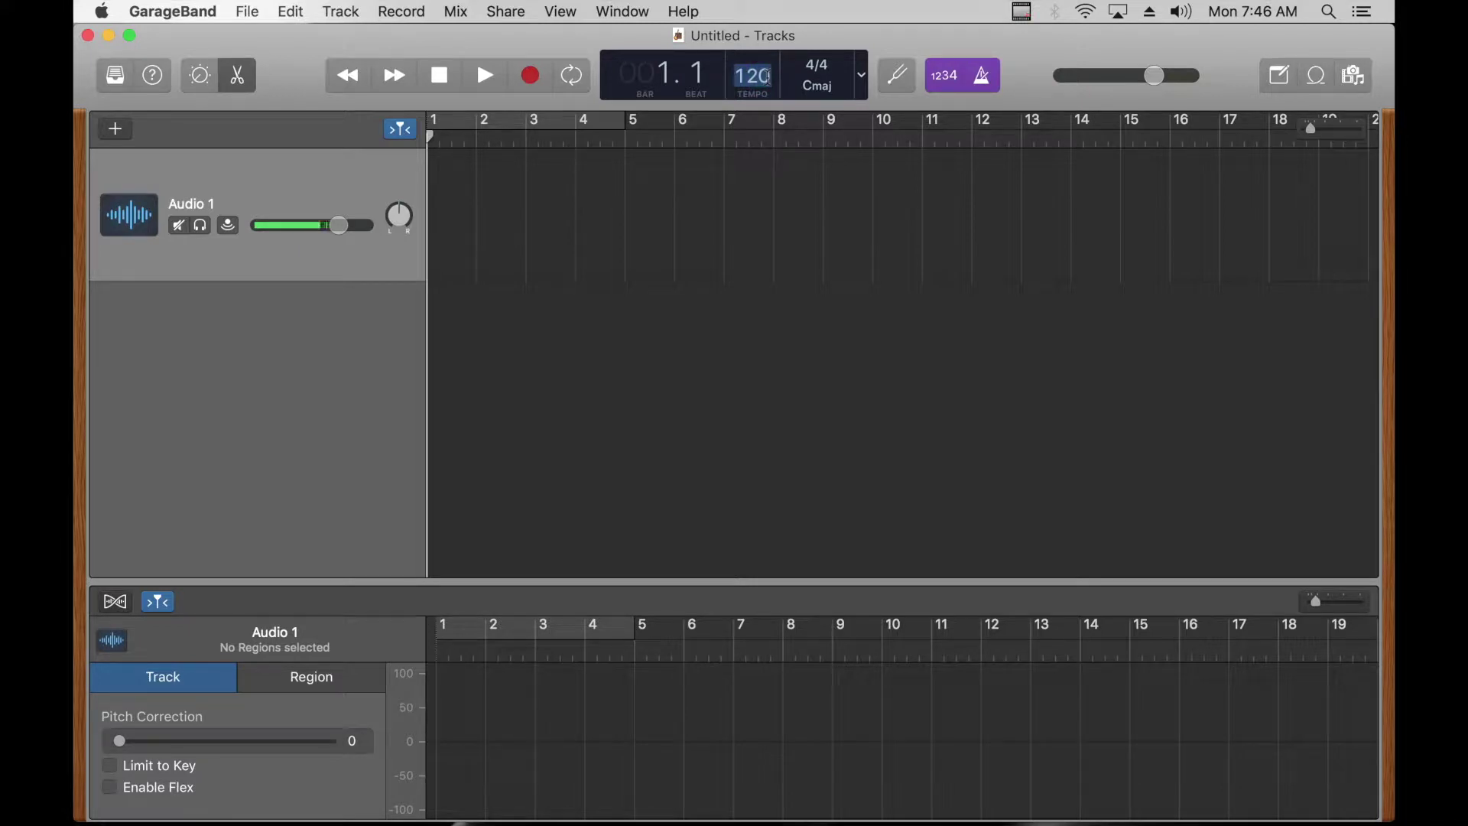
pyautogui.write('90')
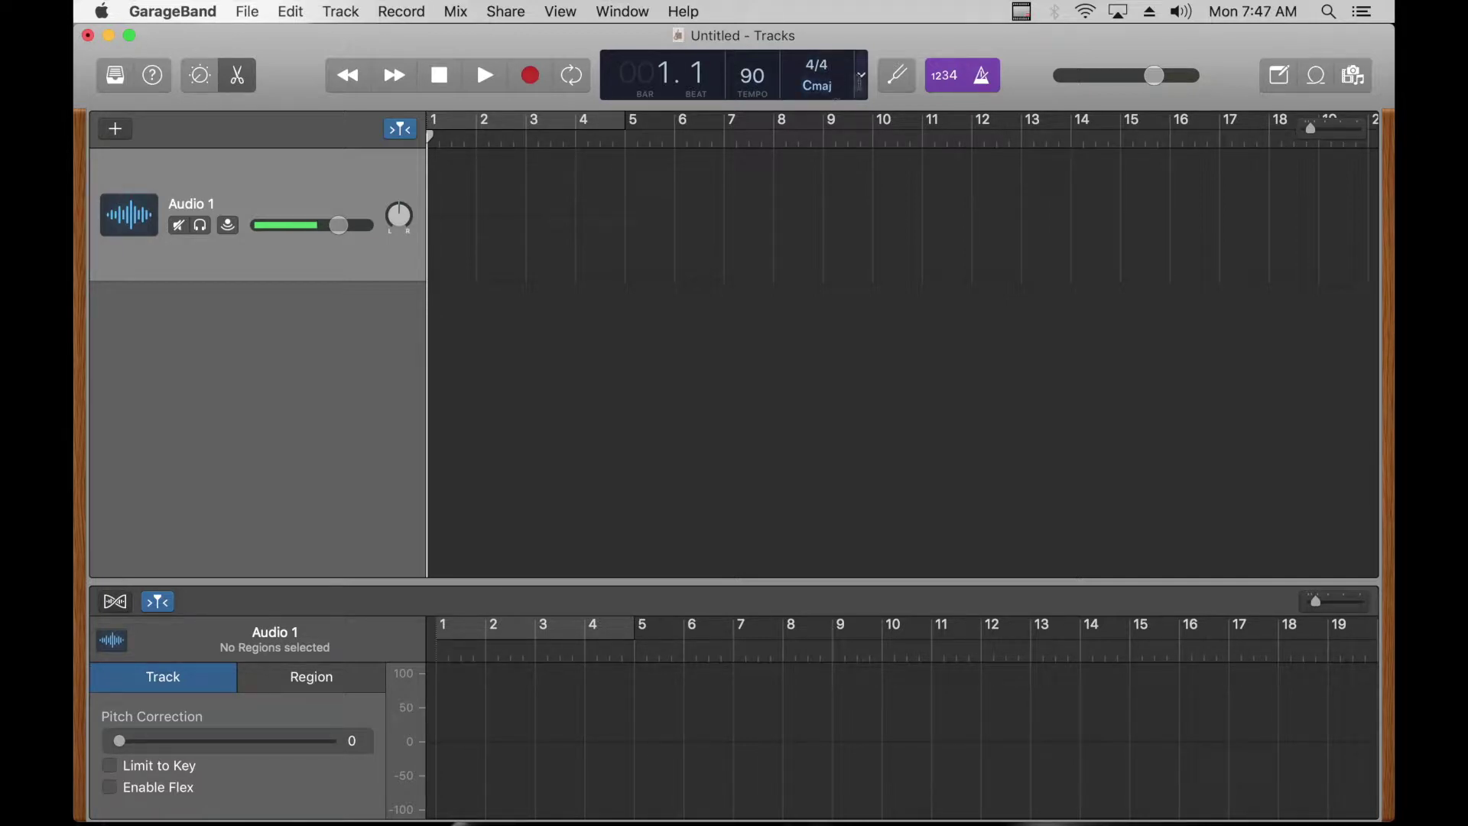
pyautogui.click(835, 86)
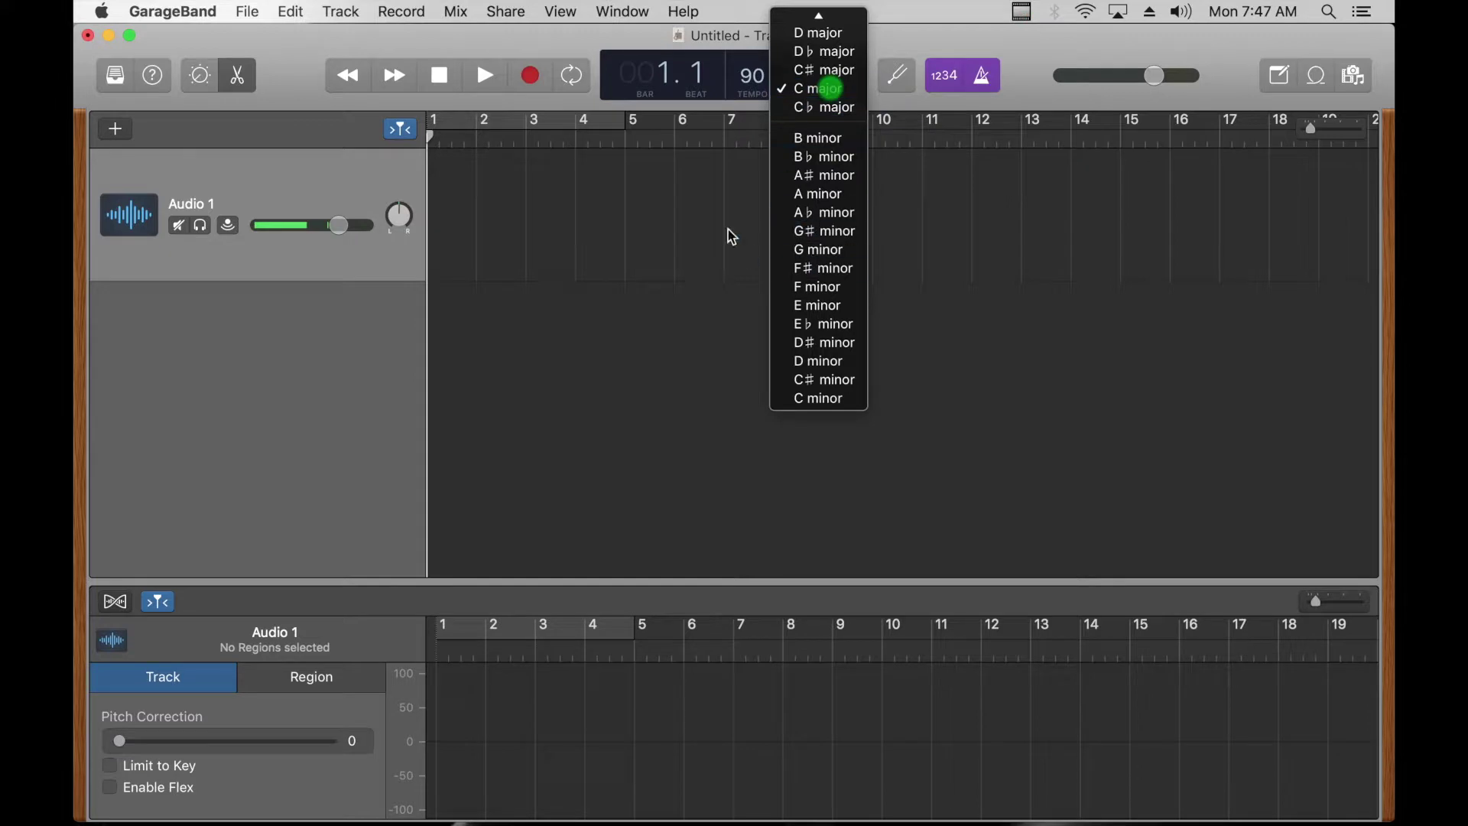
pyautogui.click(753, 29)
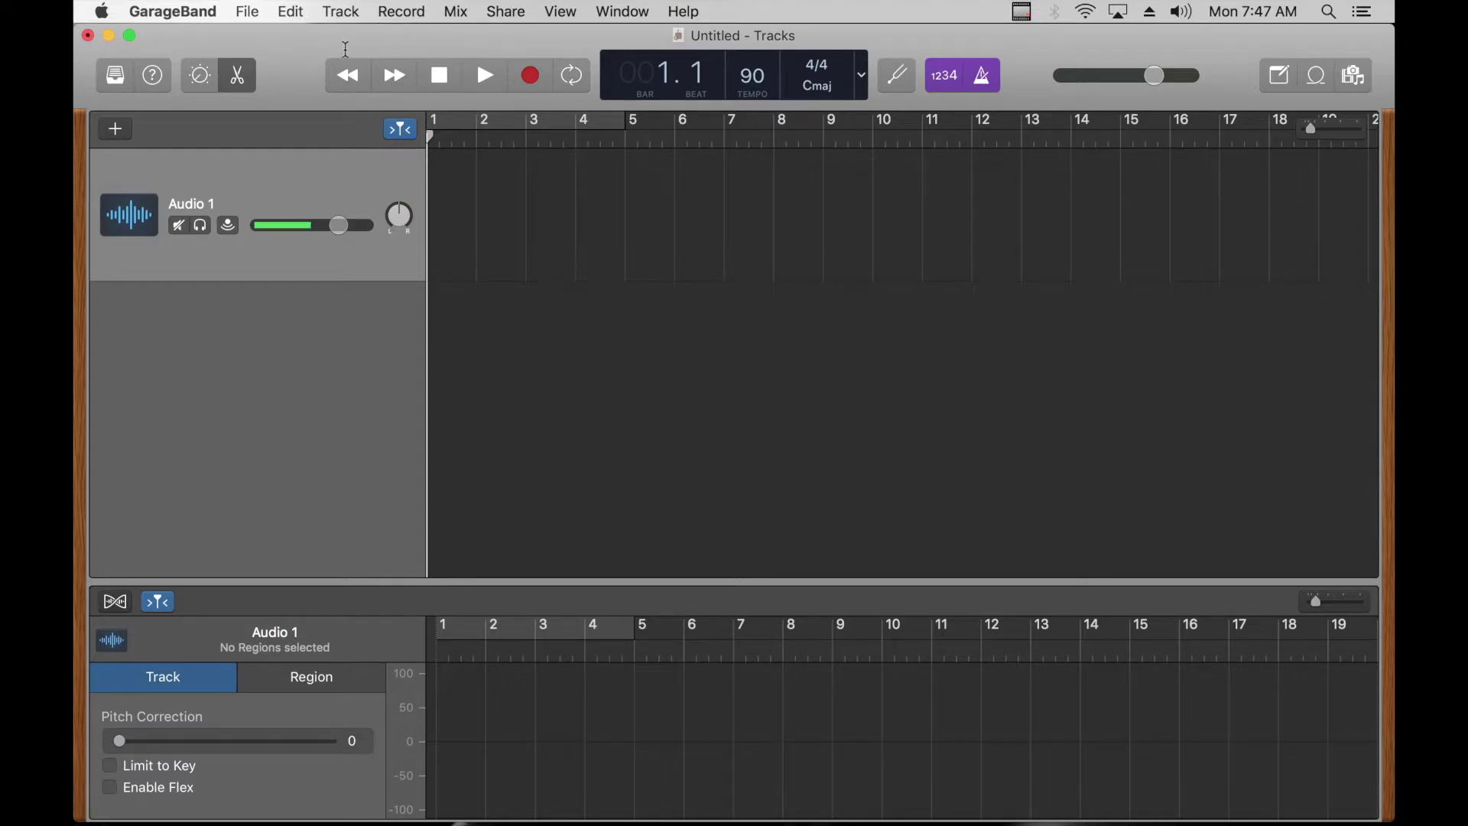
# - Record a short take of about two bars on Audio 1 and zoom the audio editor to its waveform
pyautogui.click(531, 76)
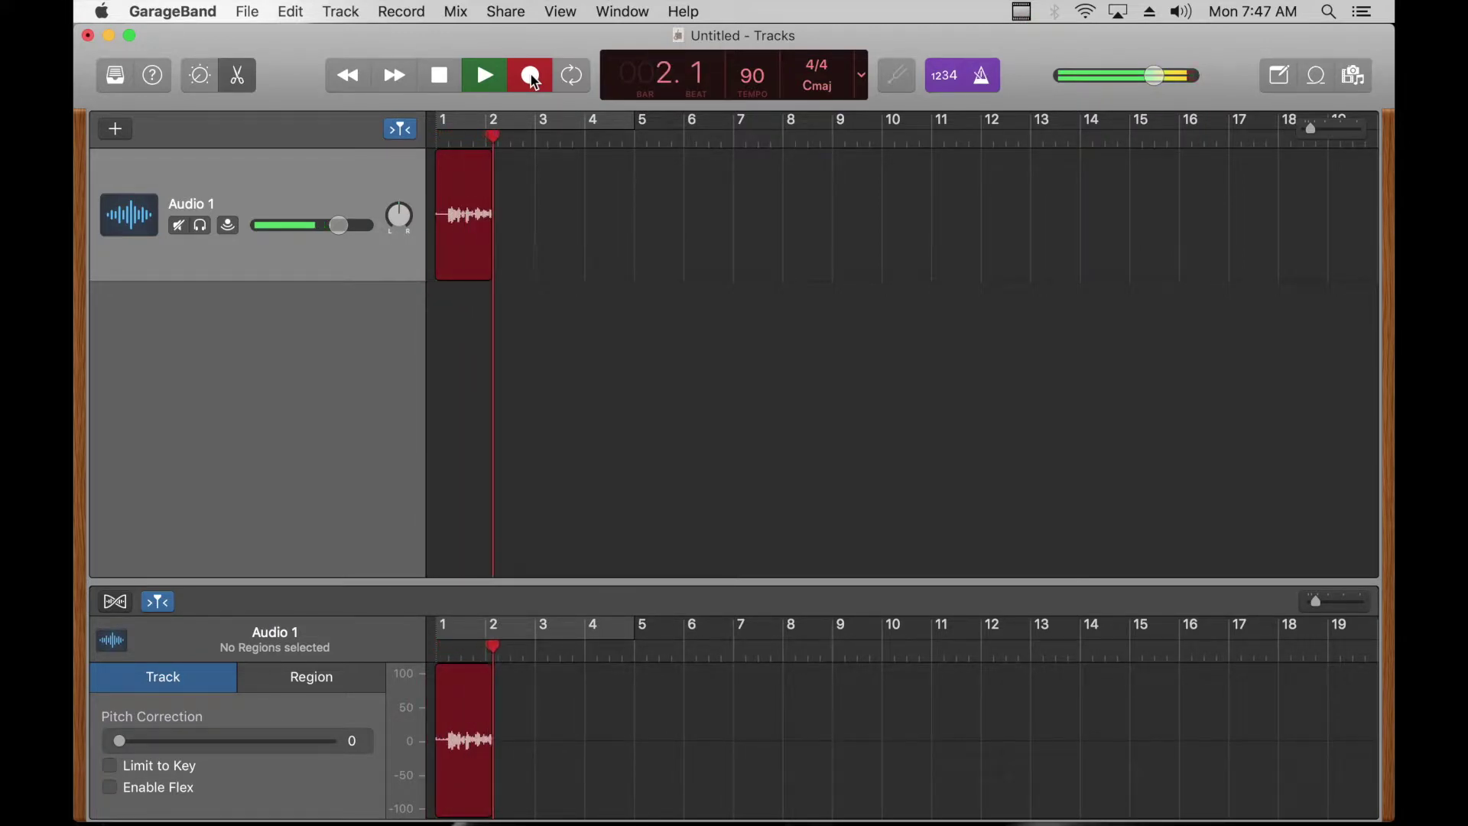
pyautogui.click(449, 75)
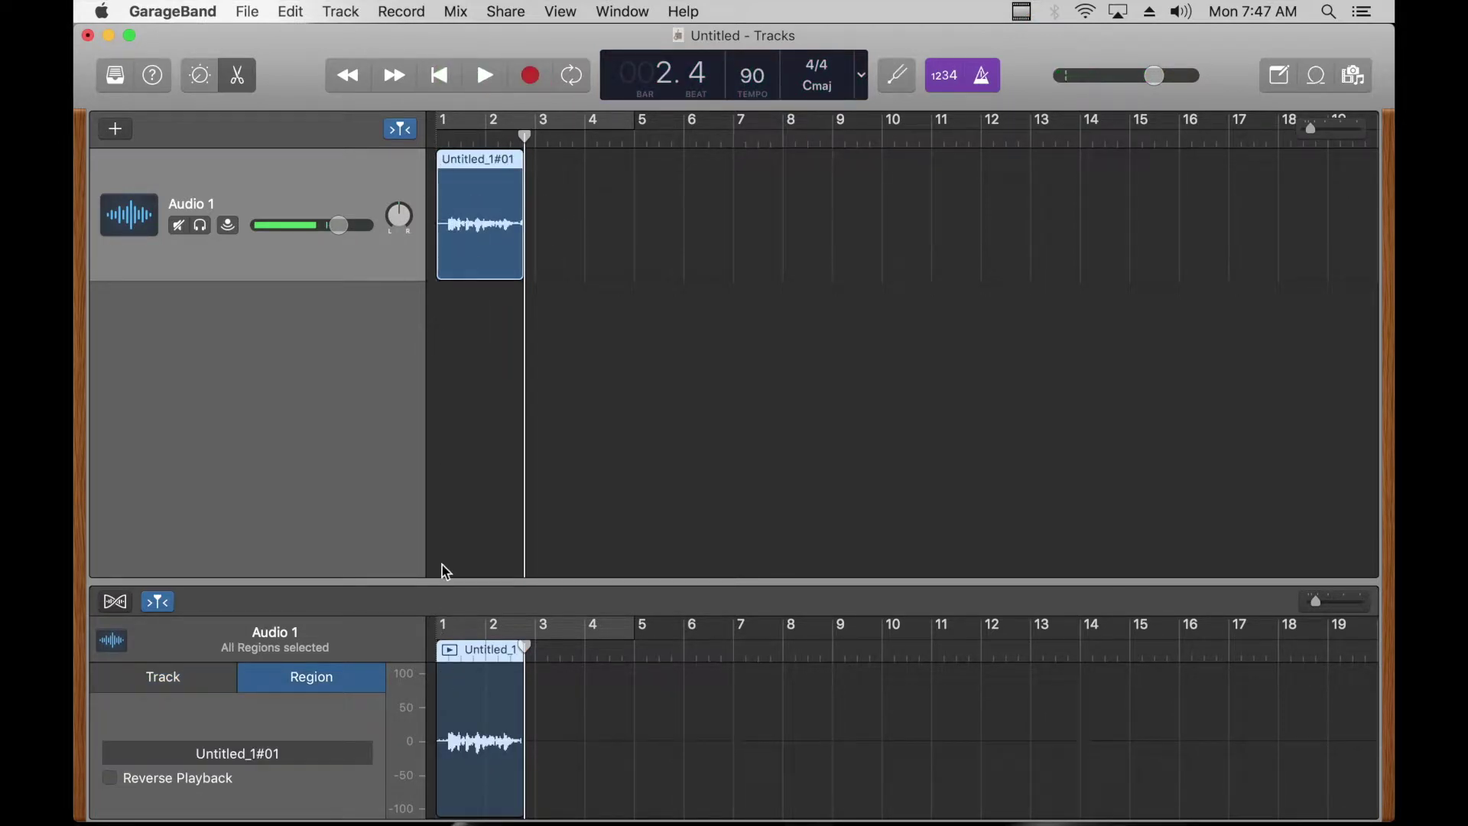
pyautogui.doubleClick(477, 197)
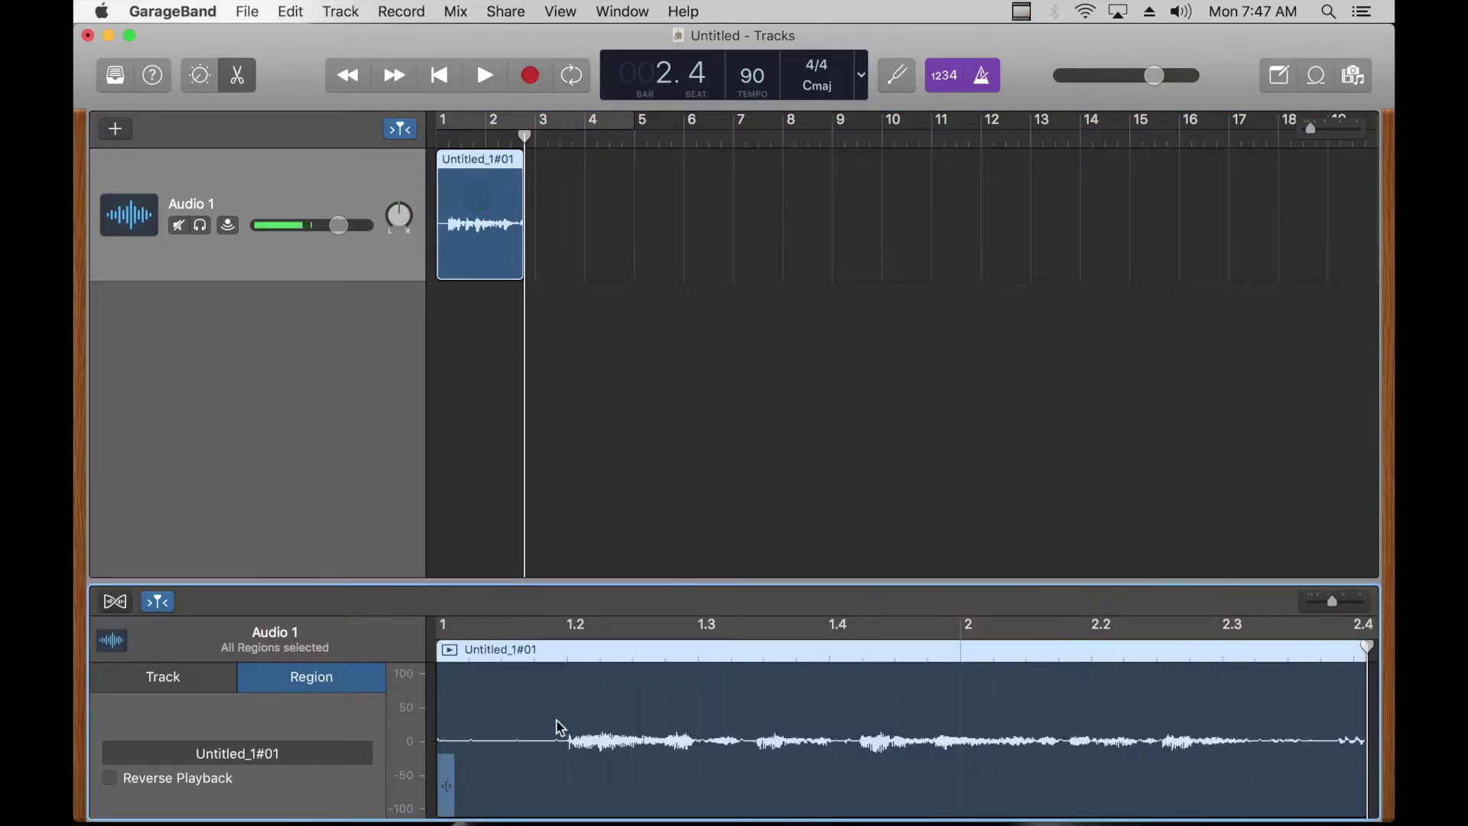
# - Place the playhead between beats 3 and 4 of bar 1 and split the recorded region there
pyautogui.click(759, 737)
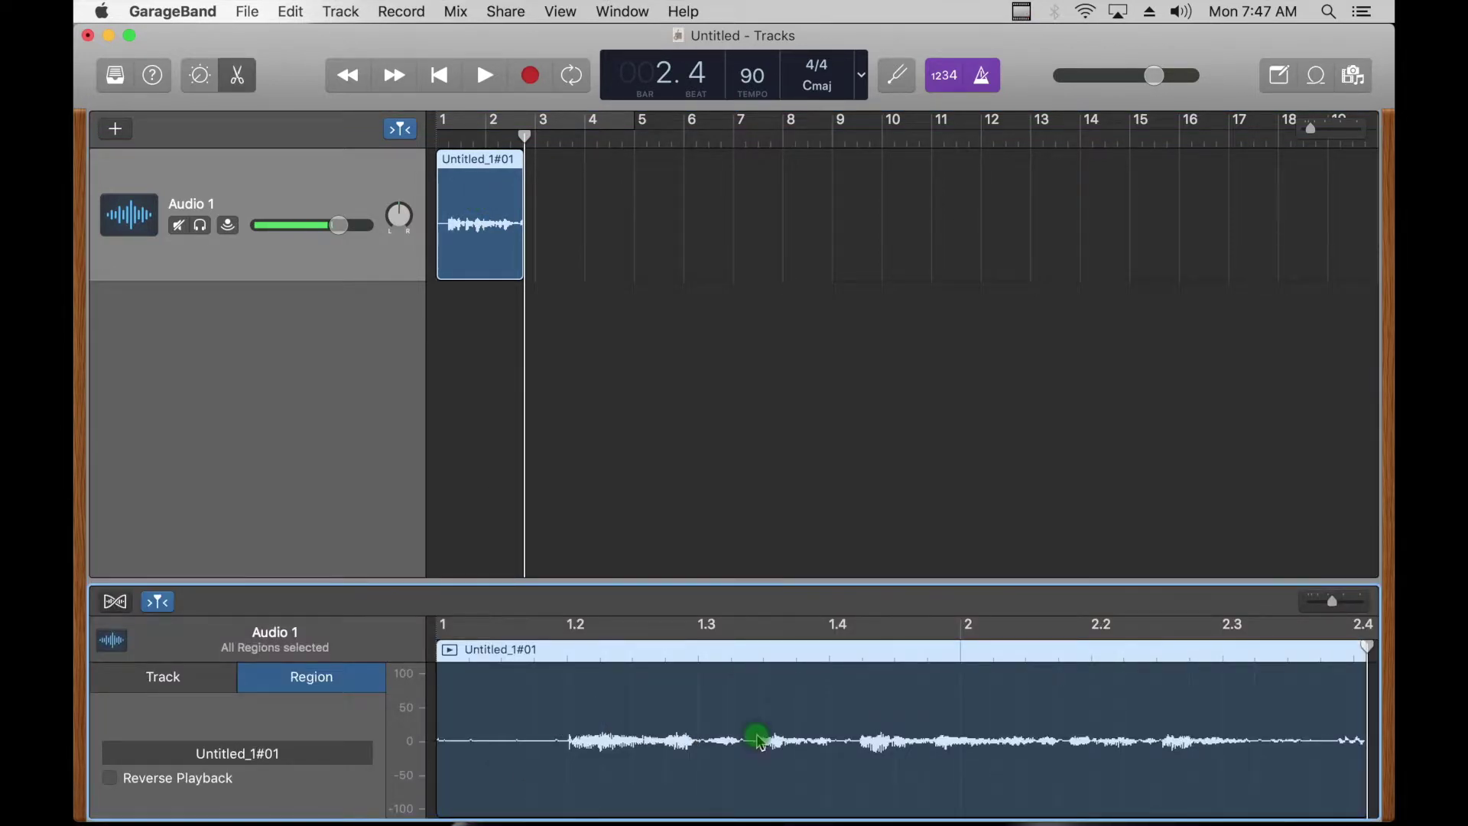
pyautogui.moveTo(751, 744); pyautogui.dragTo(775, 705)
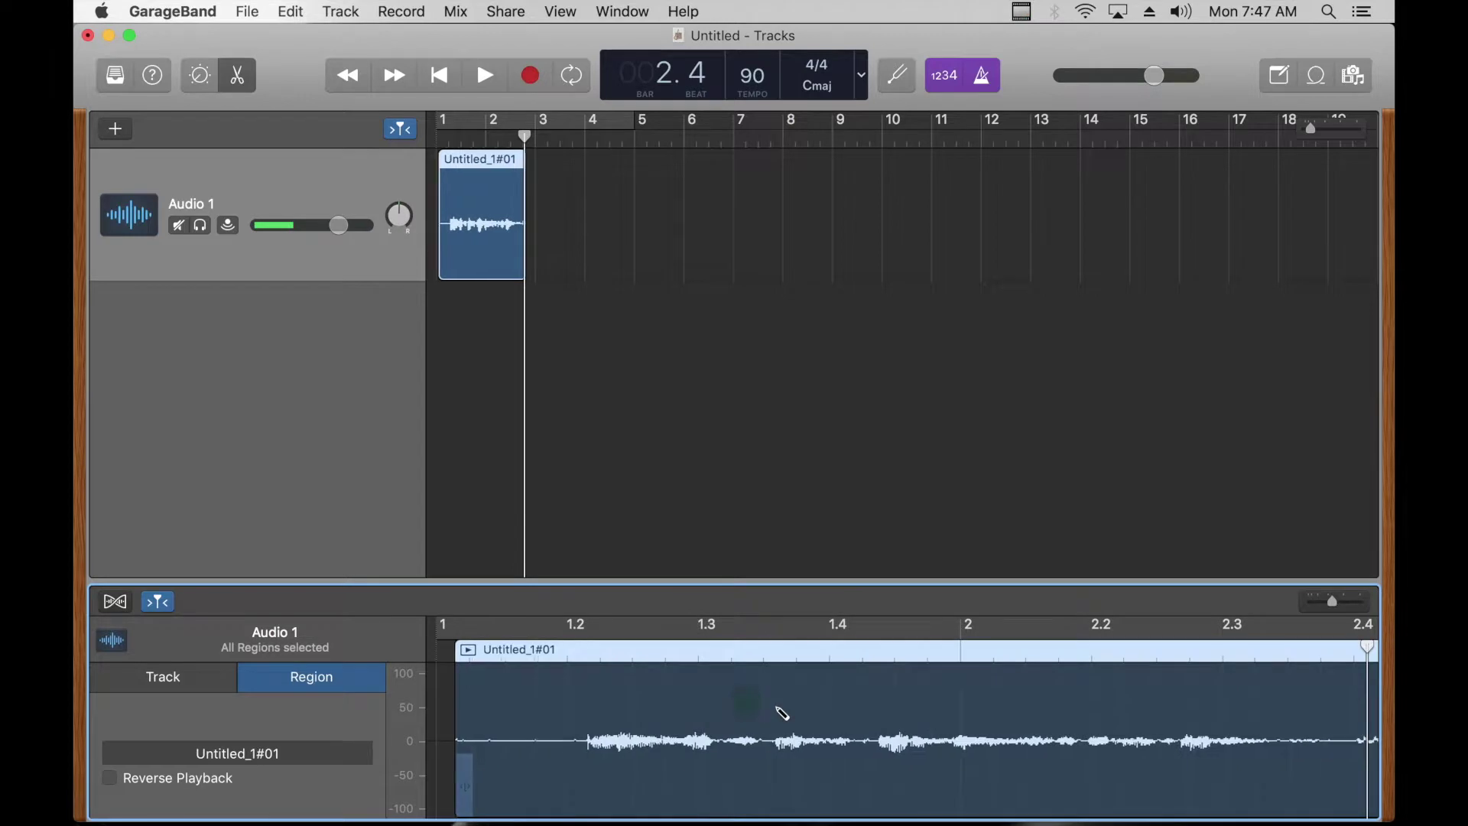
pyautogui.moveTo(750, 654); pyautogui.dragTo(796, 658)
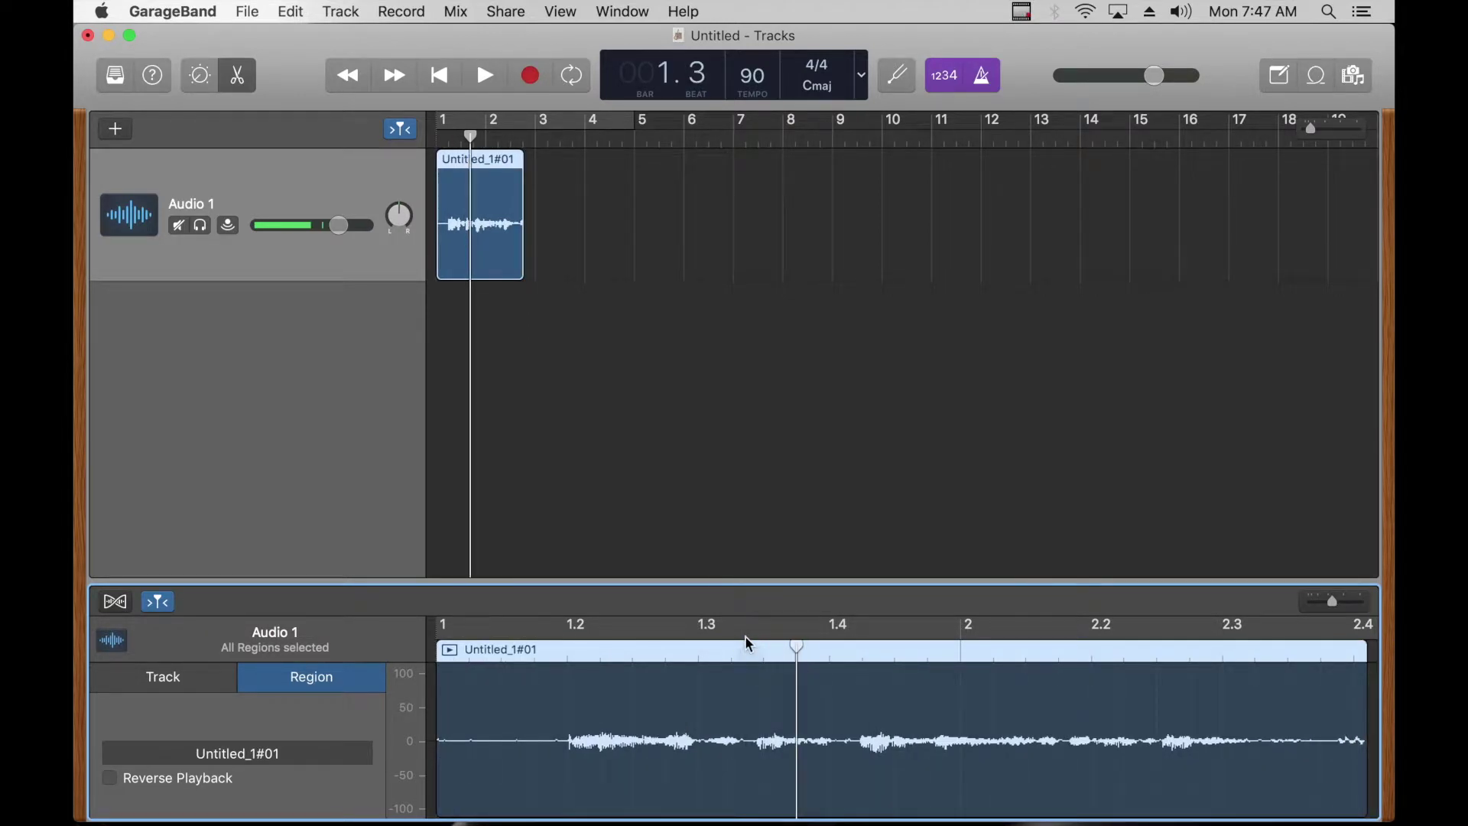
pyautogui.click(583, 432)
pyautogui.click(479, 222)
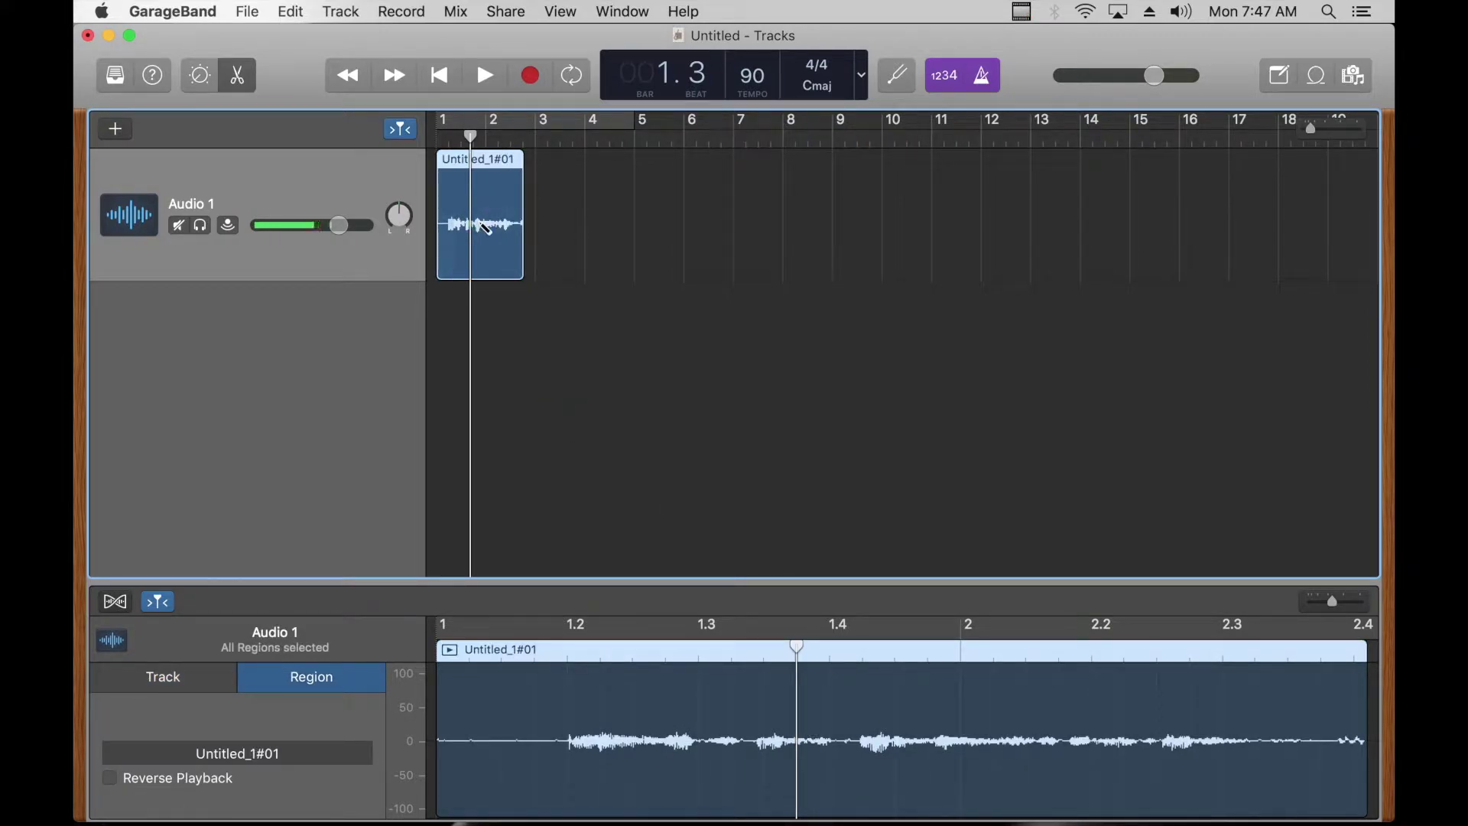
pyautogui.press('super+t')
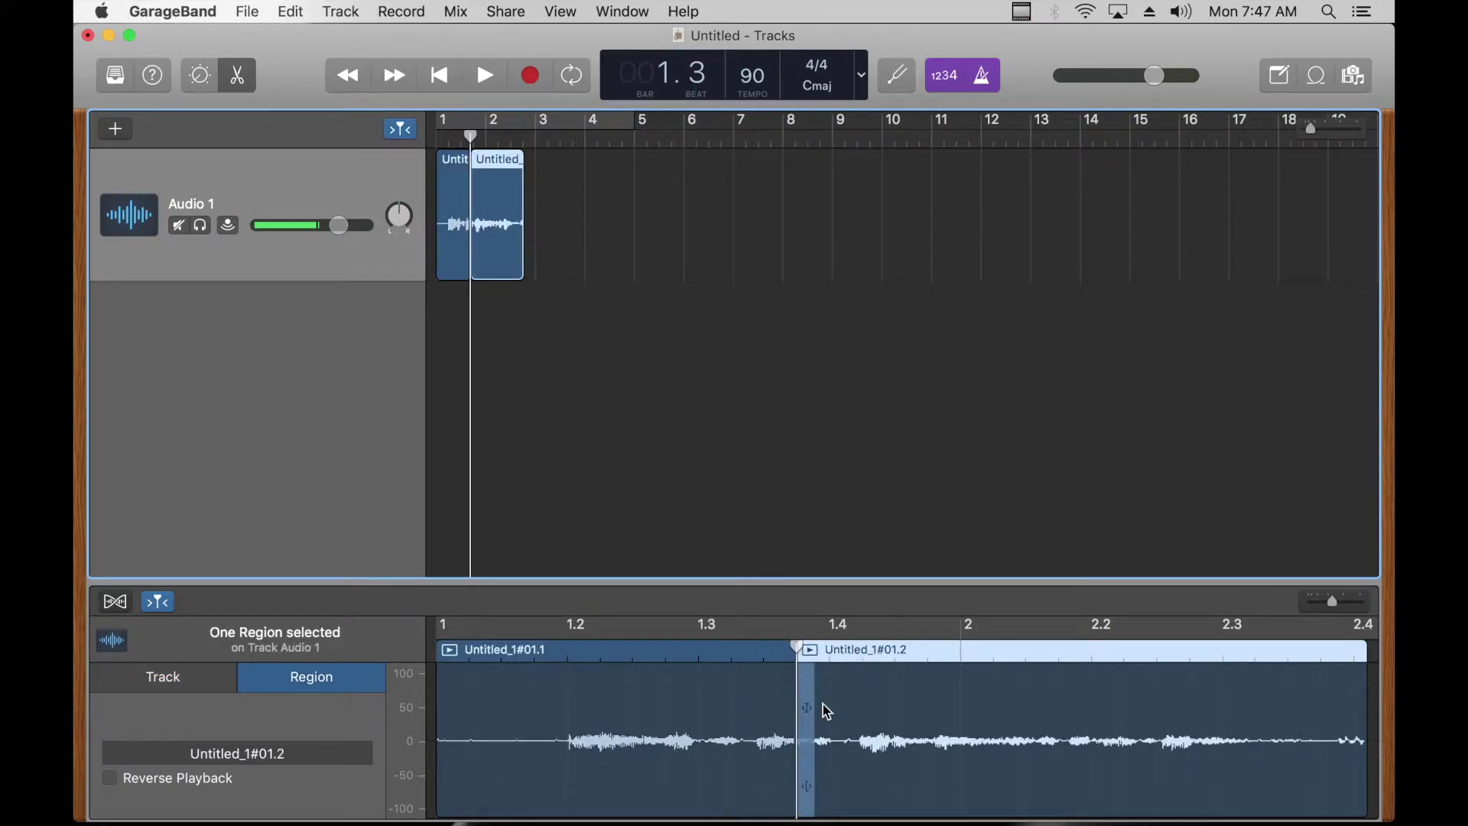
# - Move the boundary between the two split regions to about beat 4, and back to just before beat 3 of bar 1
pyautogui.moveTo(807, 731); pyautogui.dragTo(830, 733)
pyautogui.click(748, 555)
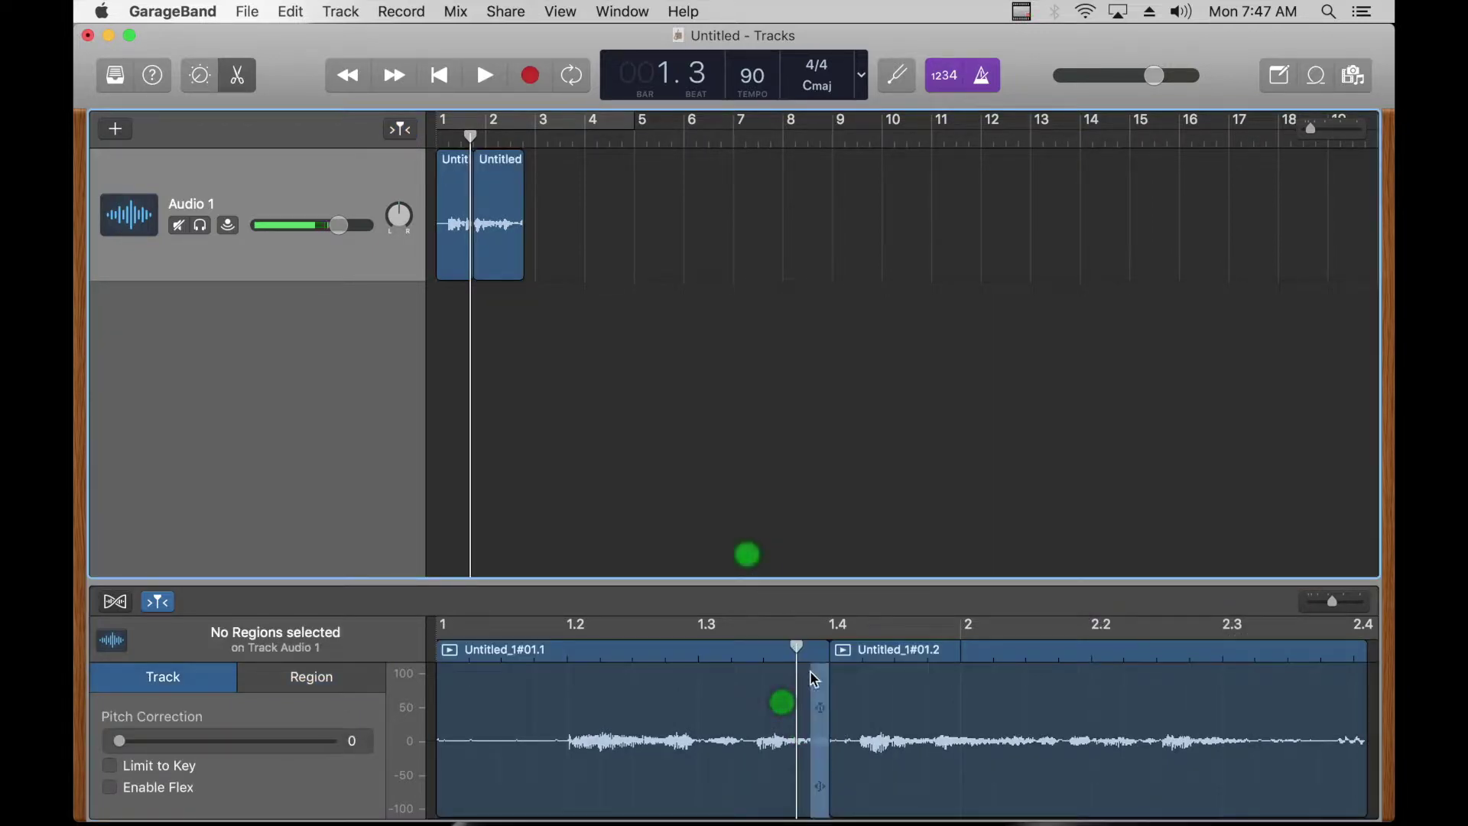
pyautogui.moveTo(814, 678); pyautogui.dragTo(665, 678)
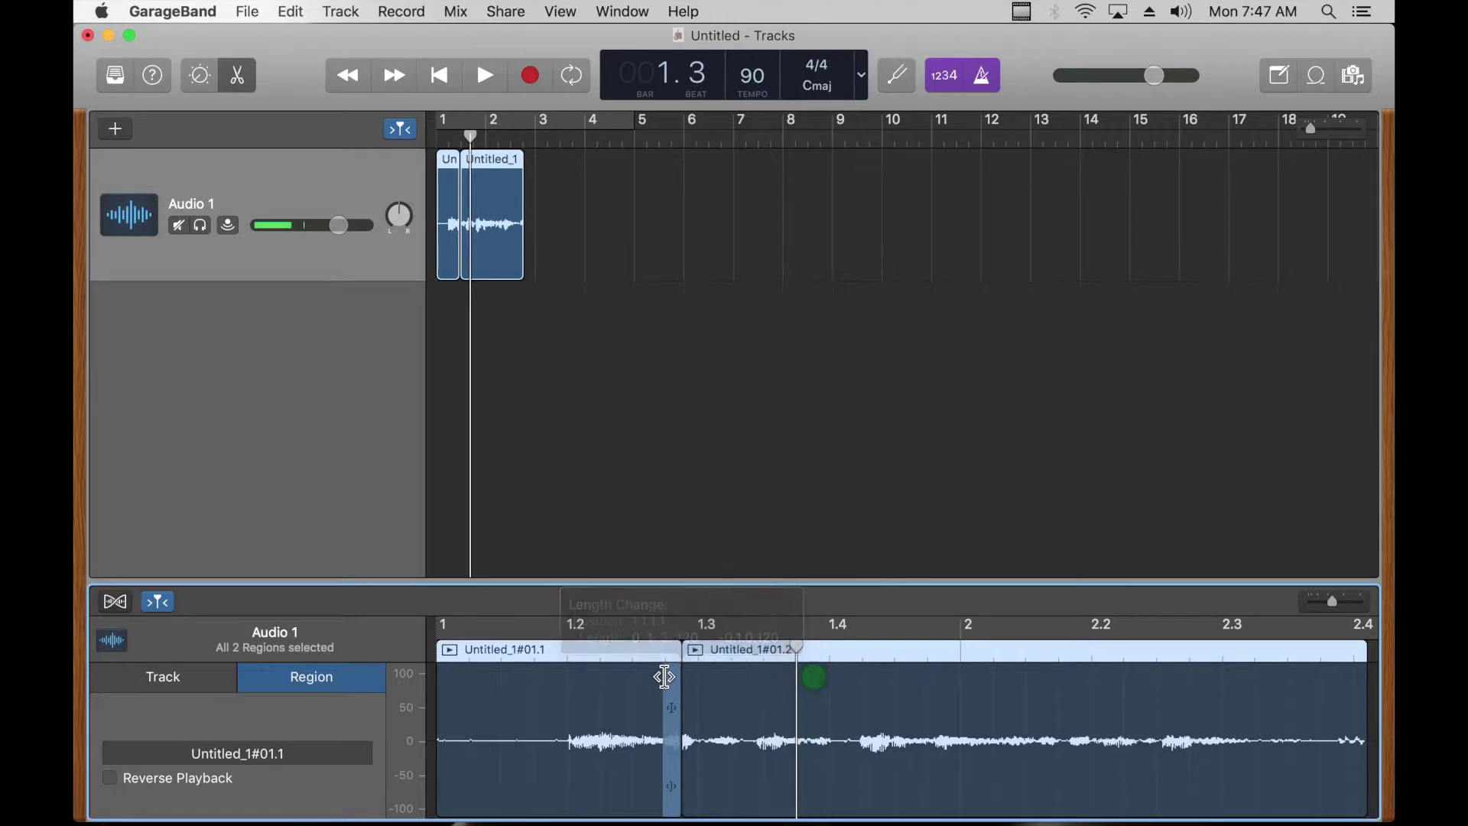
# - Delete the second part of the split recording from Audio 1
pyautogui.click(607, 466)
pyautogui.click(495, 224)
pyautogui.press('Delete')
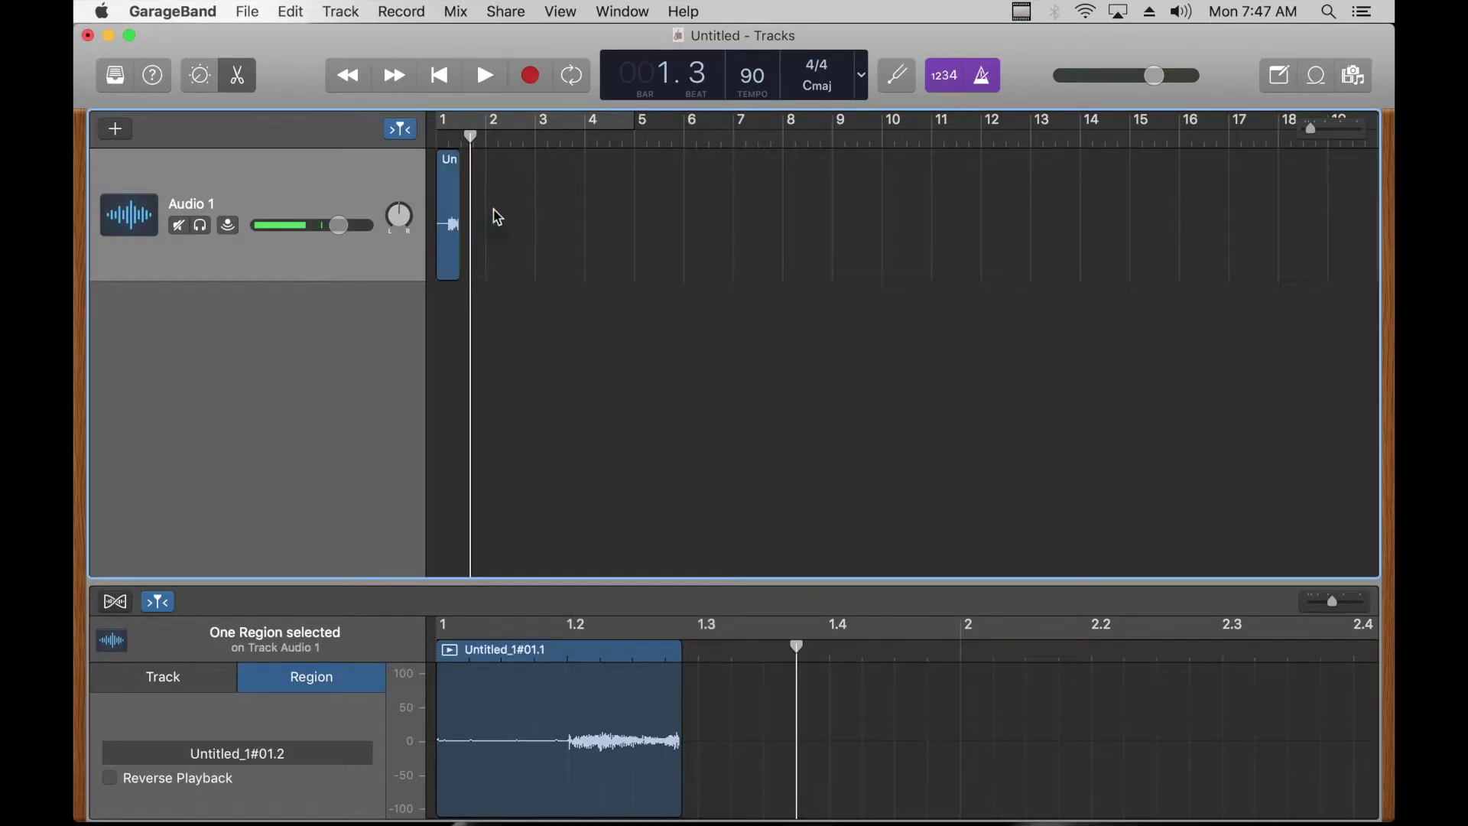
# - Undo the region deletion and both boundary changes, keeping the split
pyautogui.press('super+z')
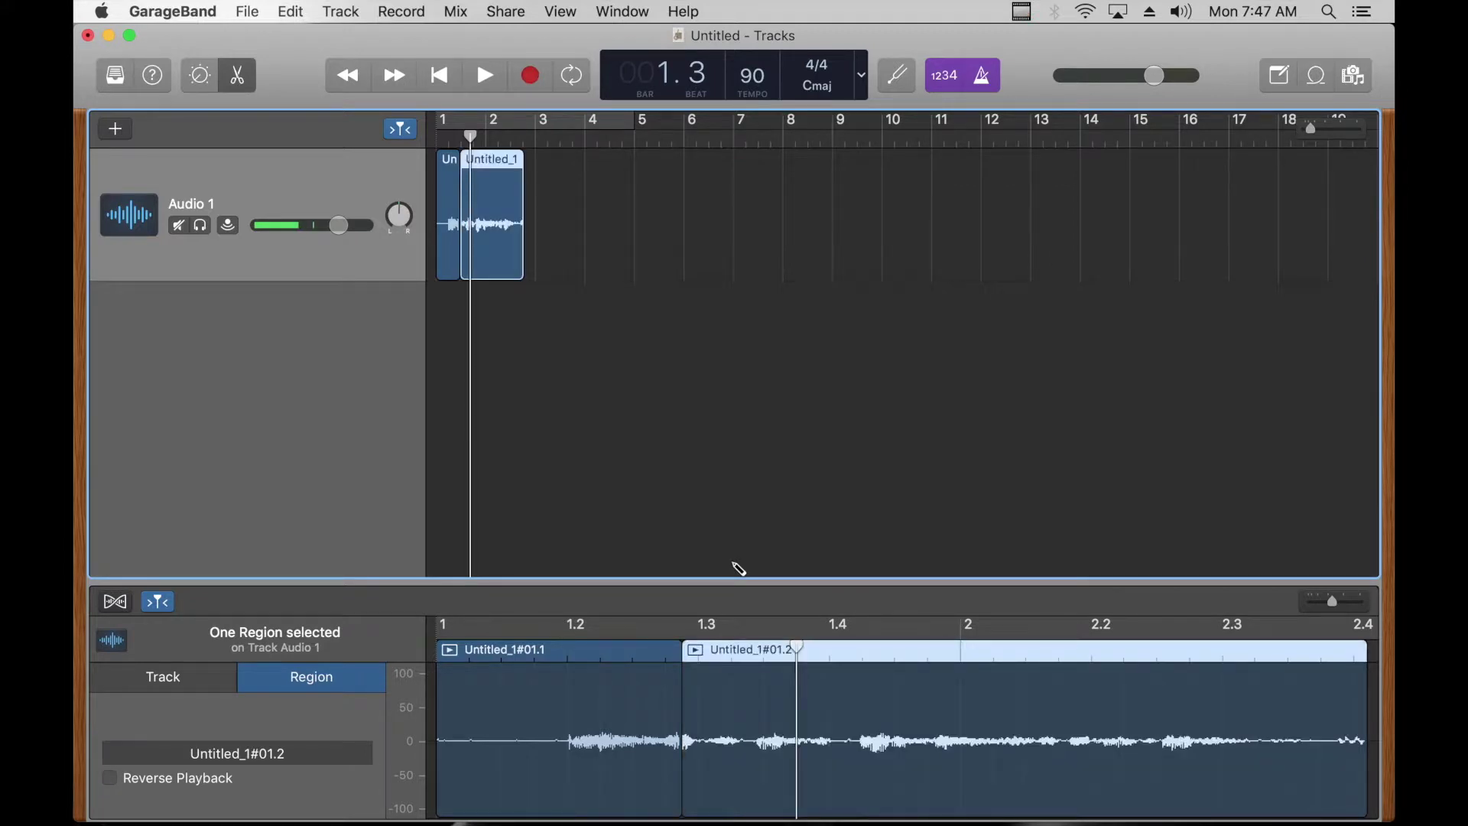
pyautogui.press('super+z')
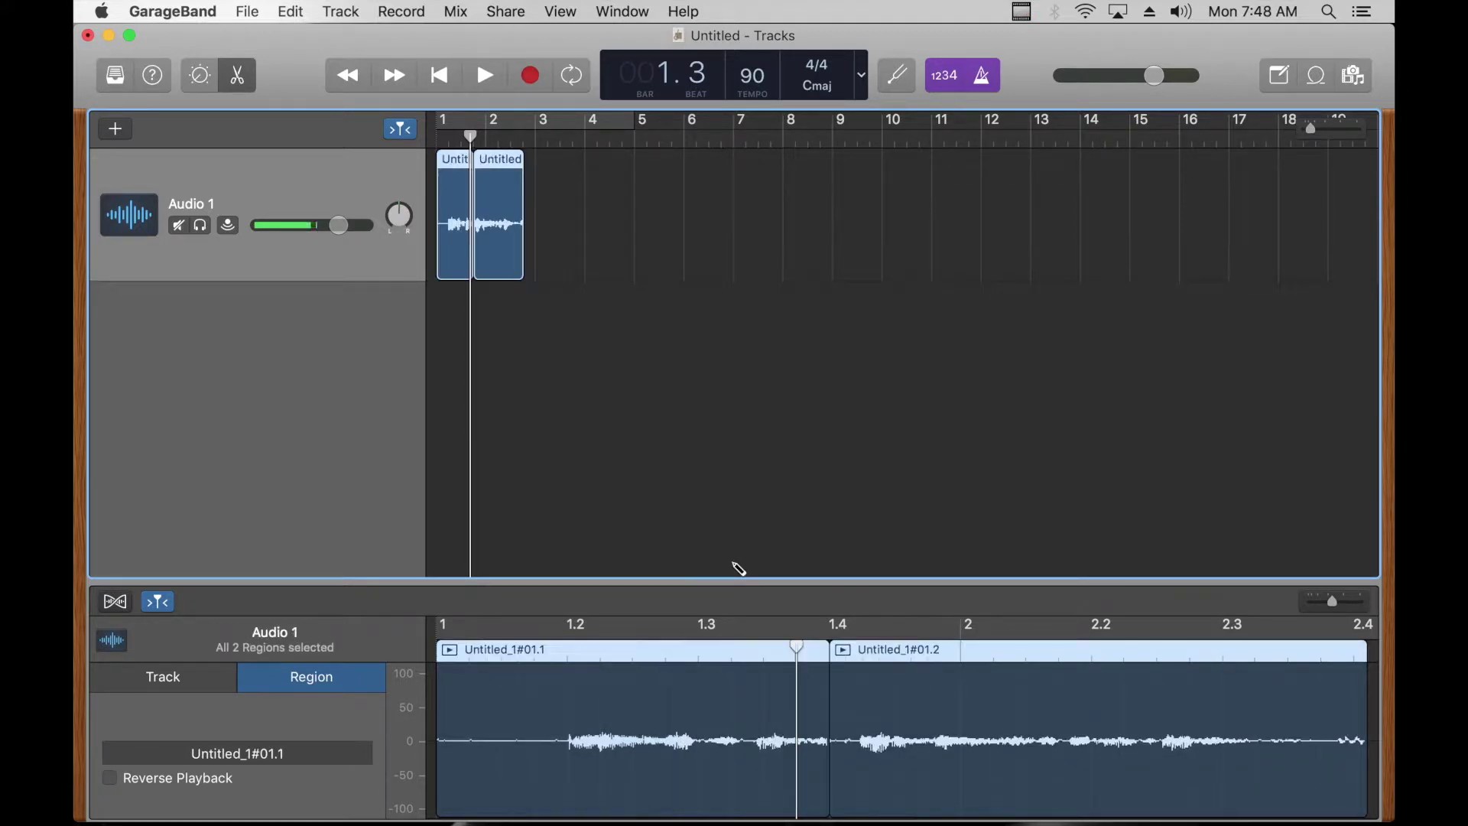
pyautogui.press('super+z')
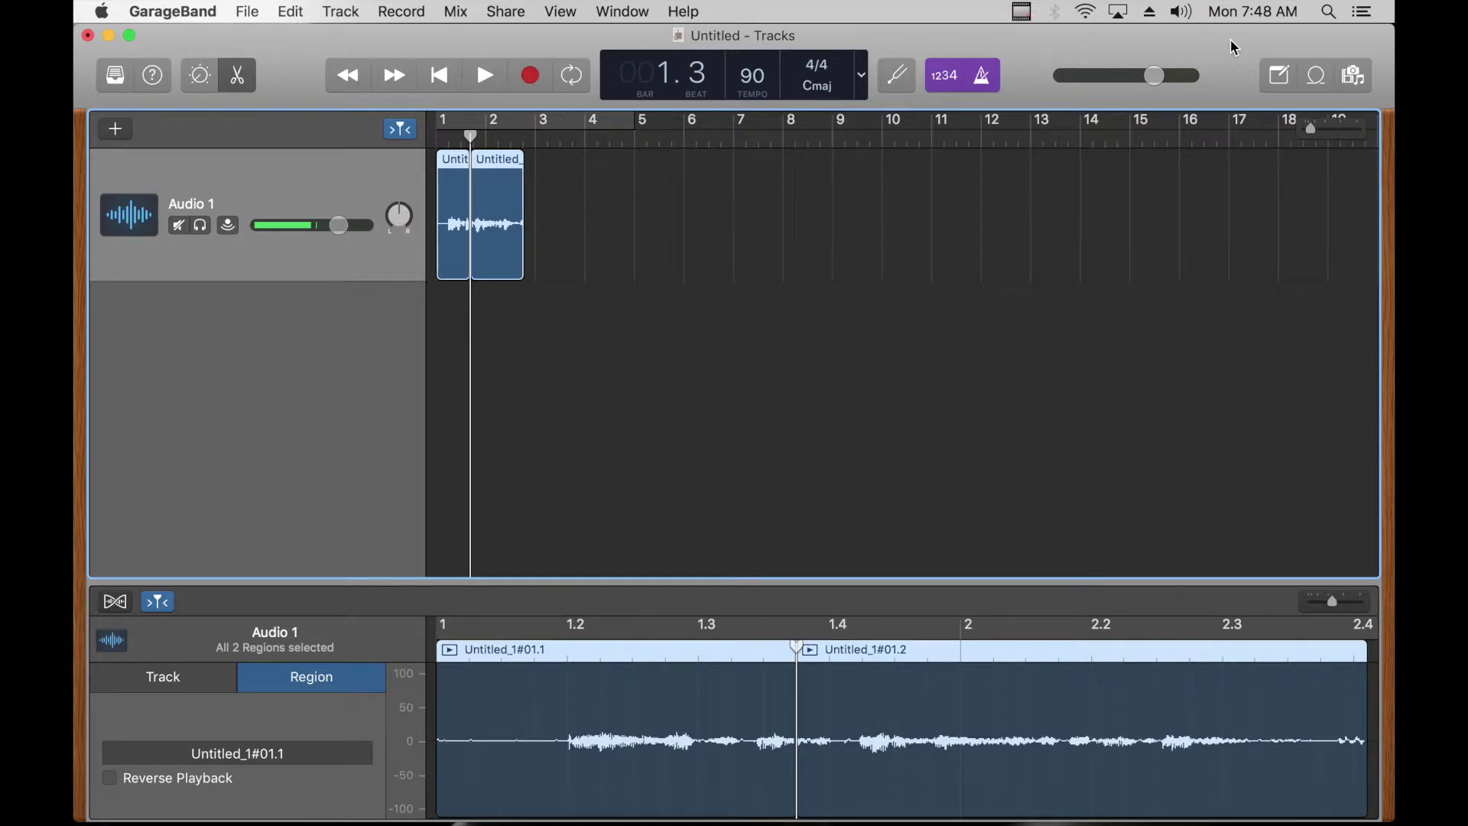
# - Open the Apple Loops browser and check the Sound Library download options without choosing any
pyautogui.click(1318, 76)
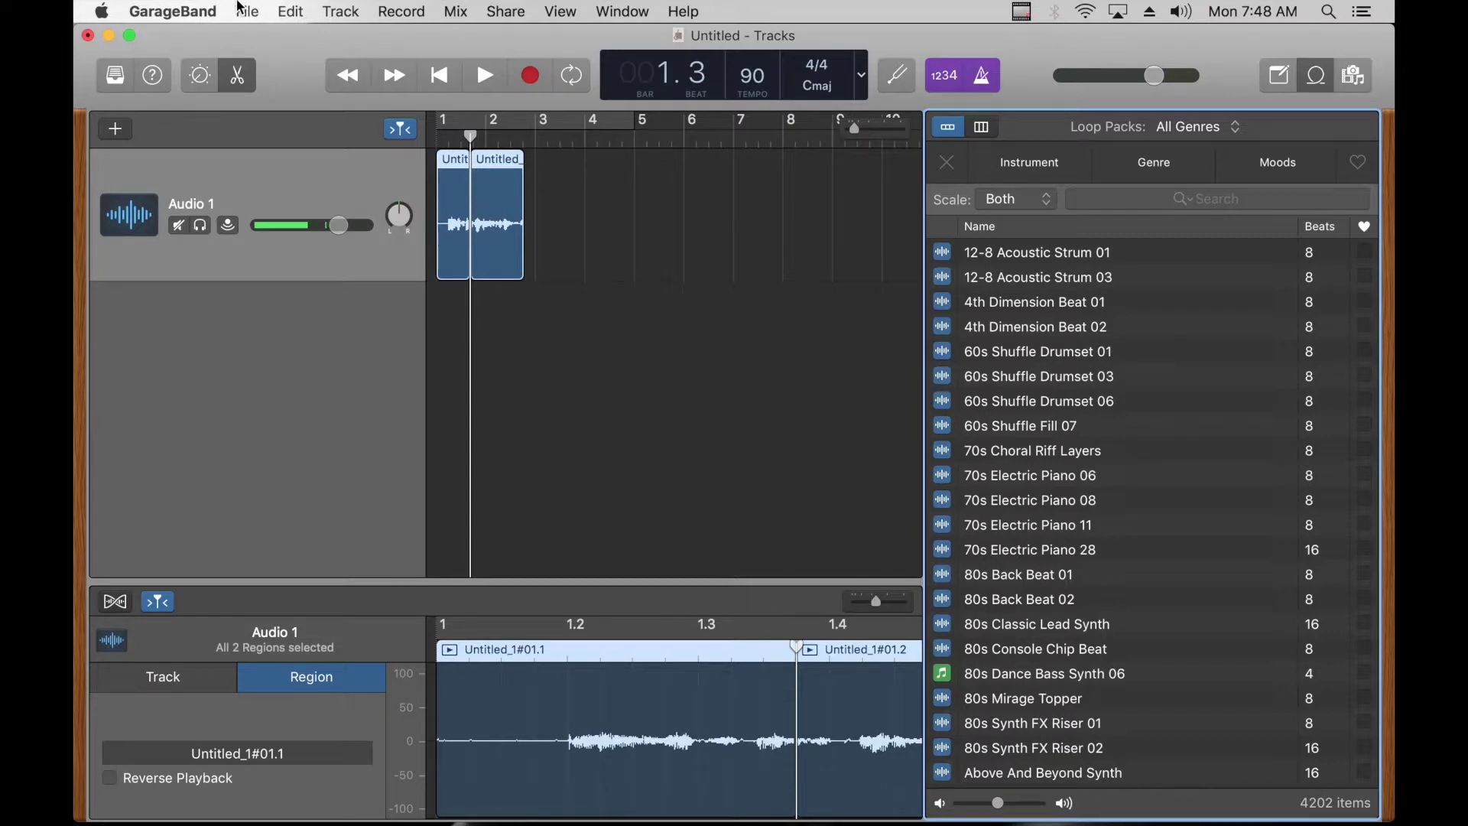
pyautogui.click(190, 9)
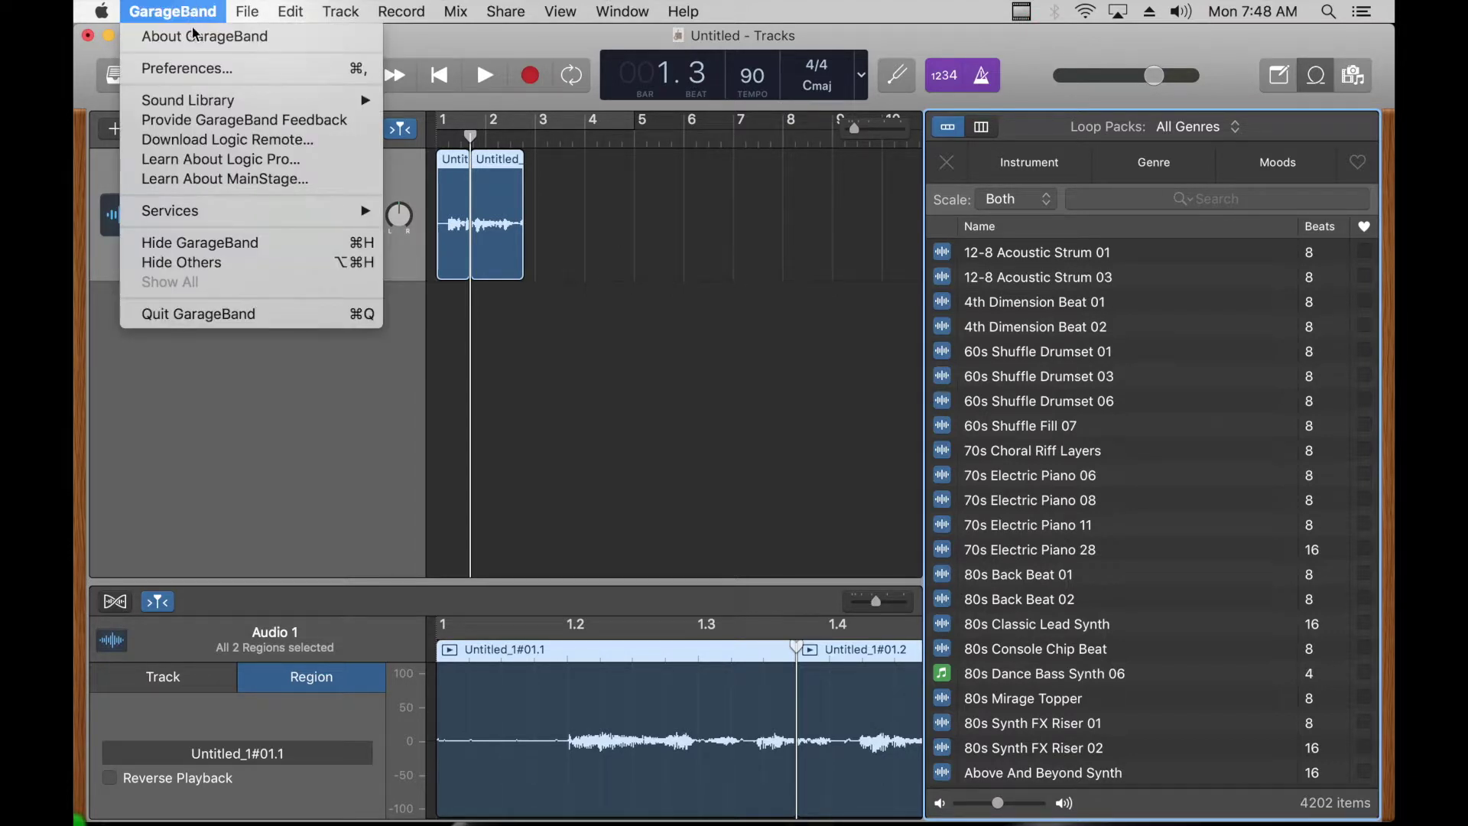
pyautogui.moveTo(240, 105)
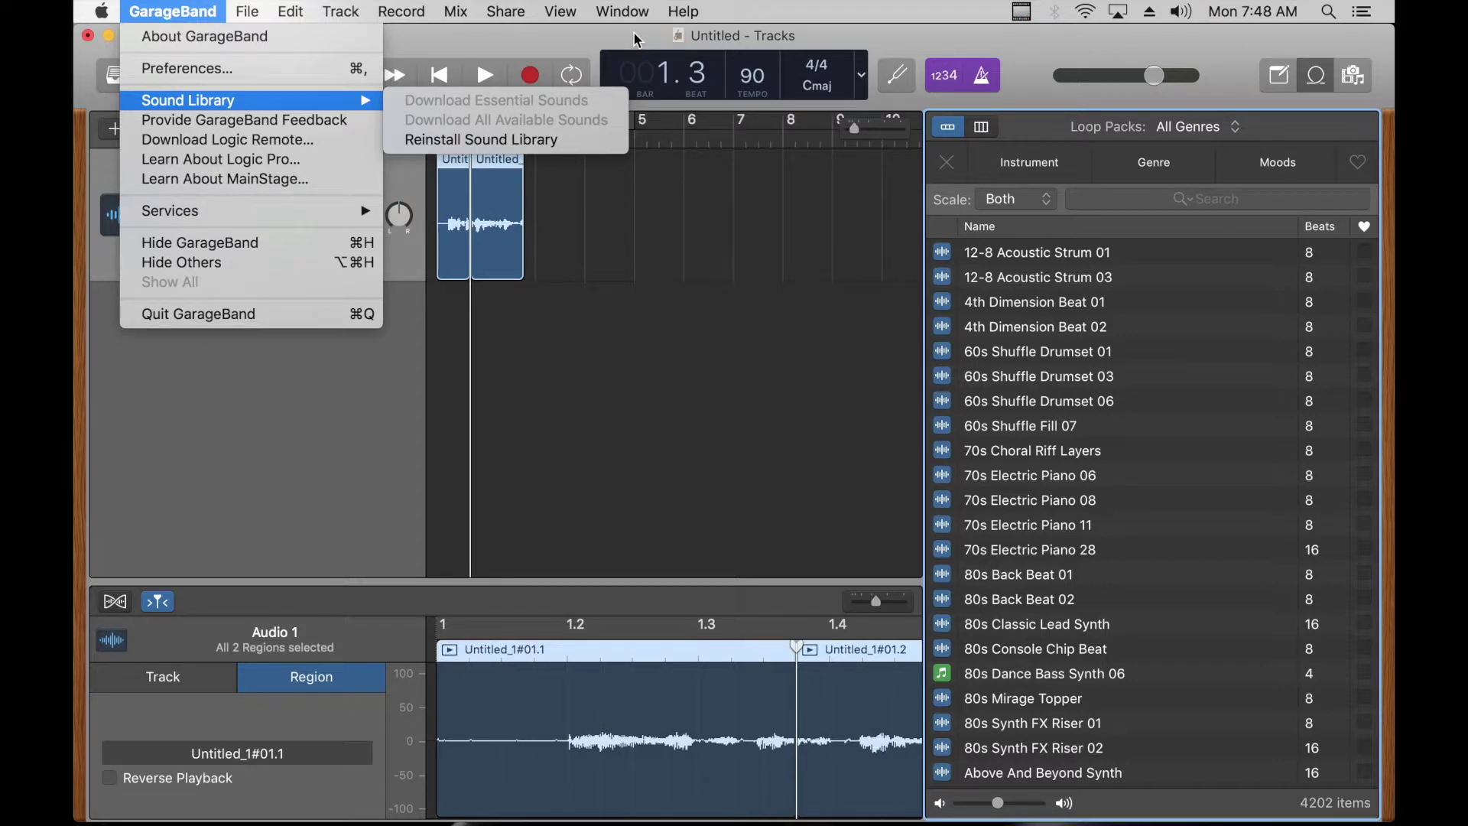
pyautogui.click(964, 39)
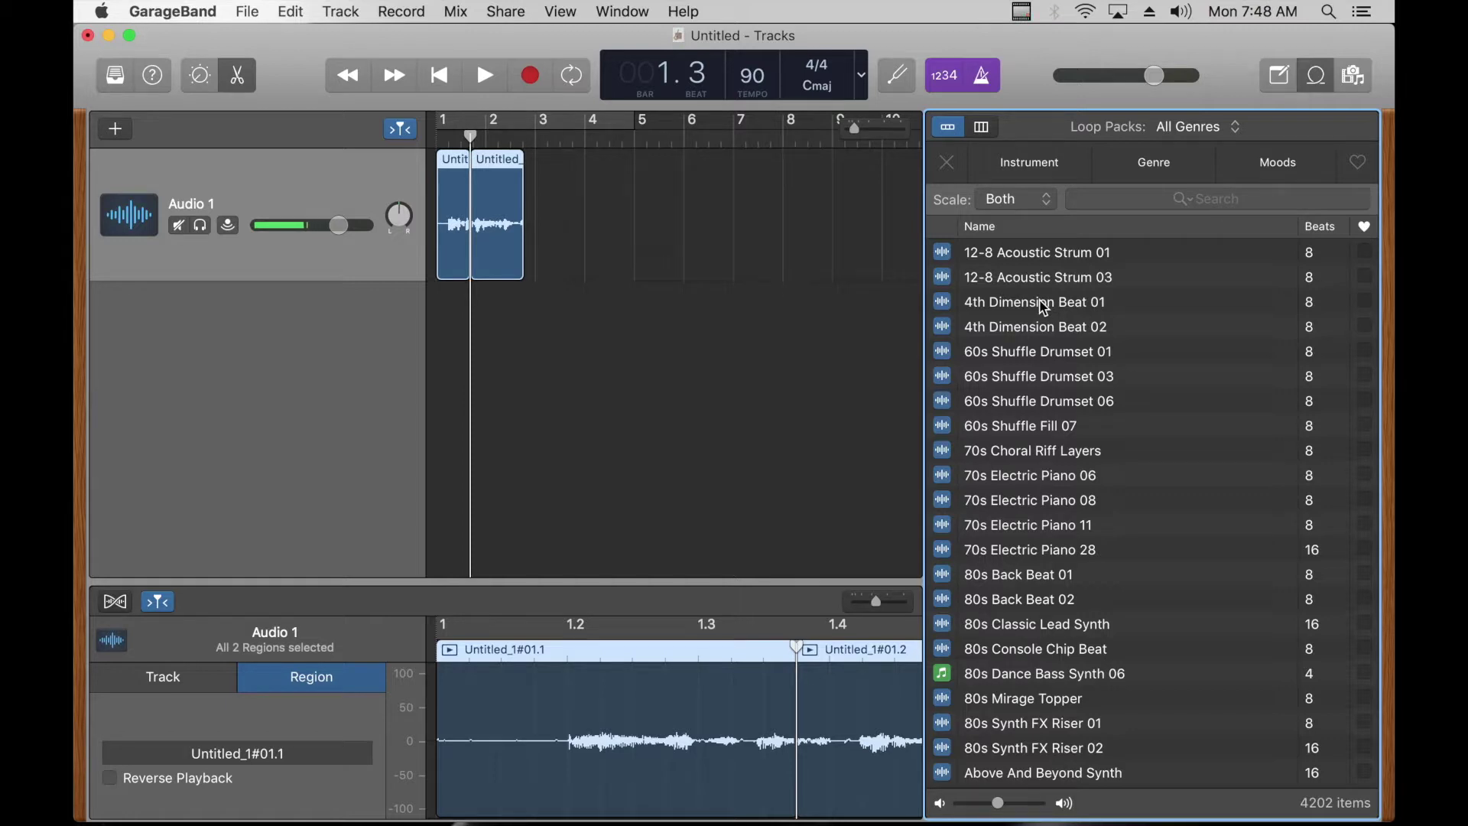
# - Look through the Instrument, Genre and Moods filter categories for Apple Loops
pyautogui.click(947, 163)
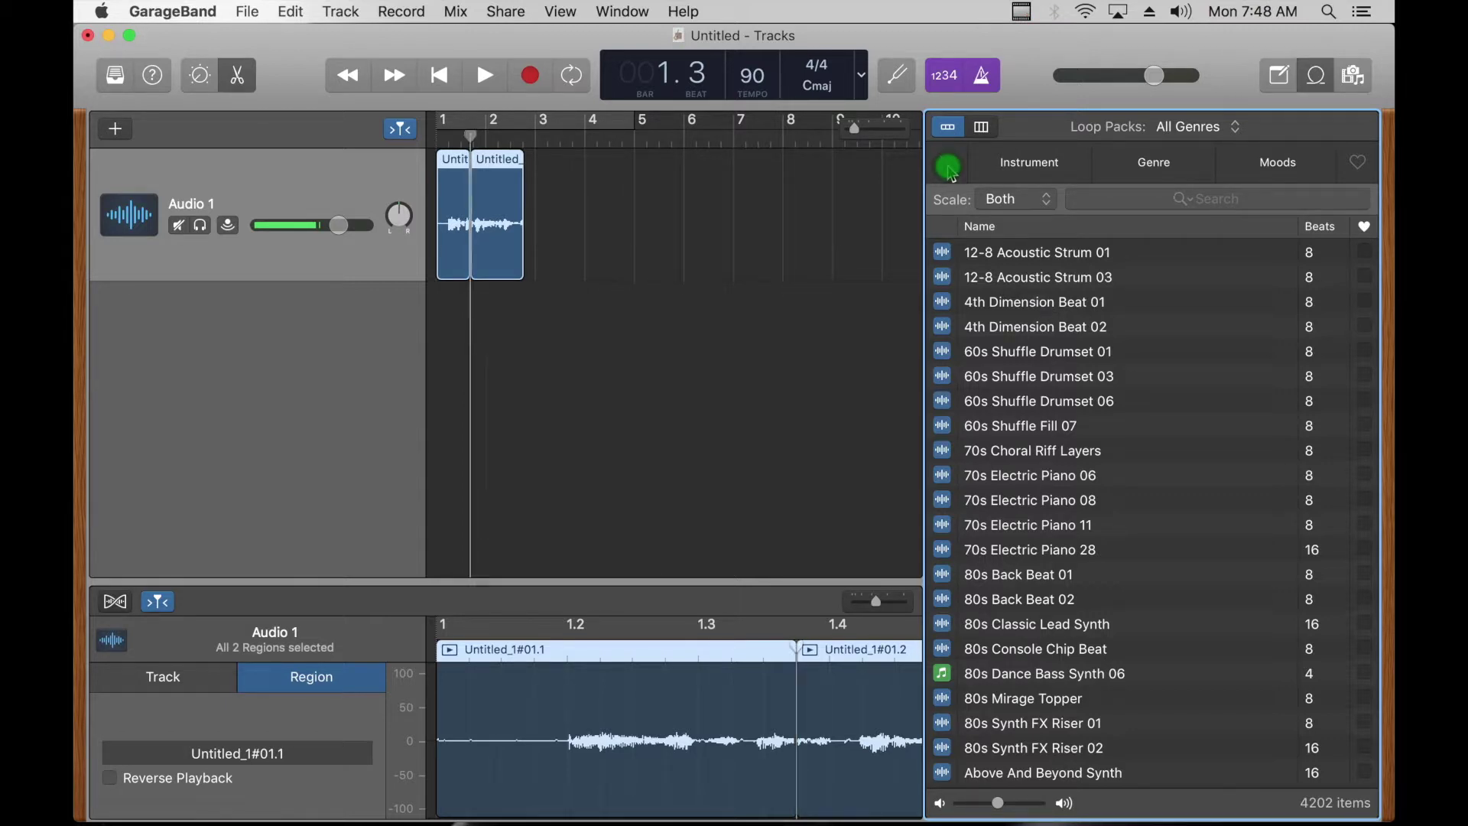
pyautogui.click(1060, 163)
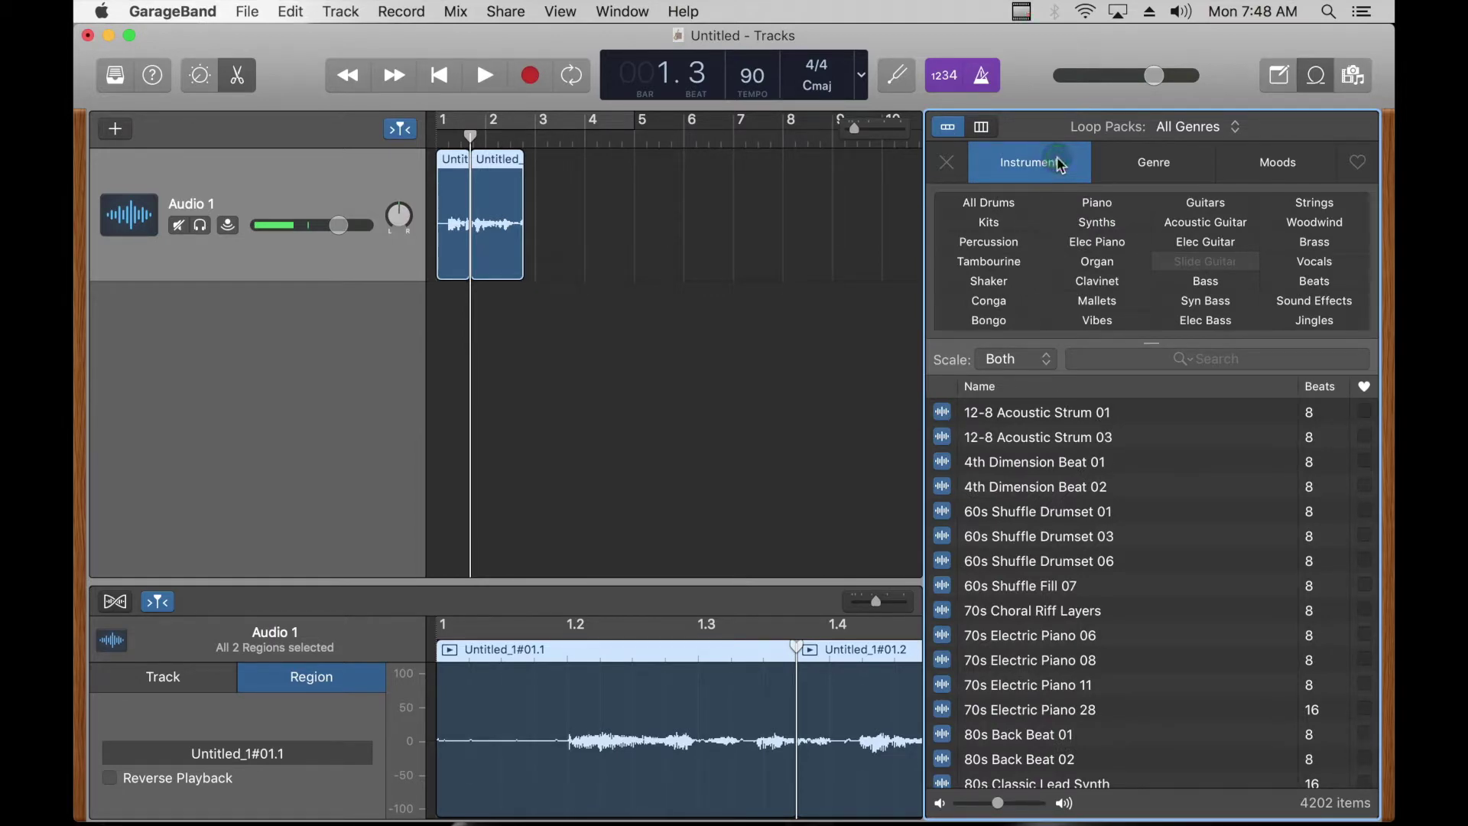
pyautogui.click(1135, 160)
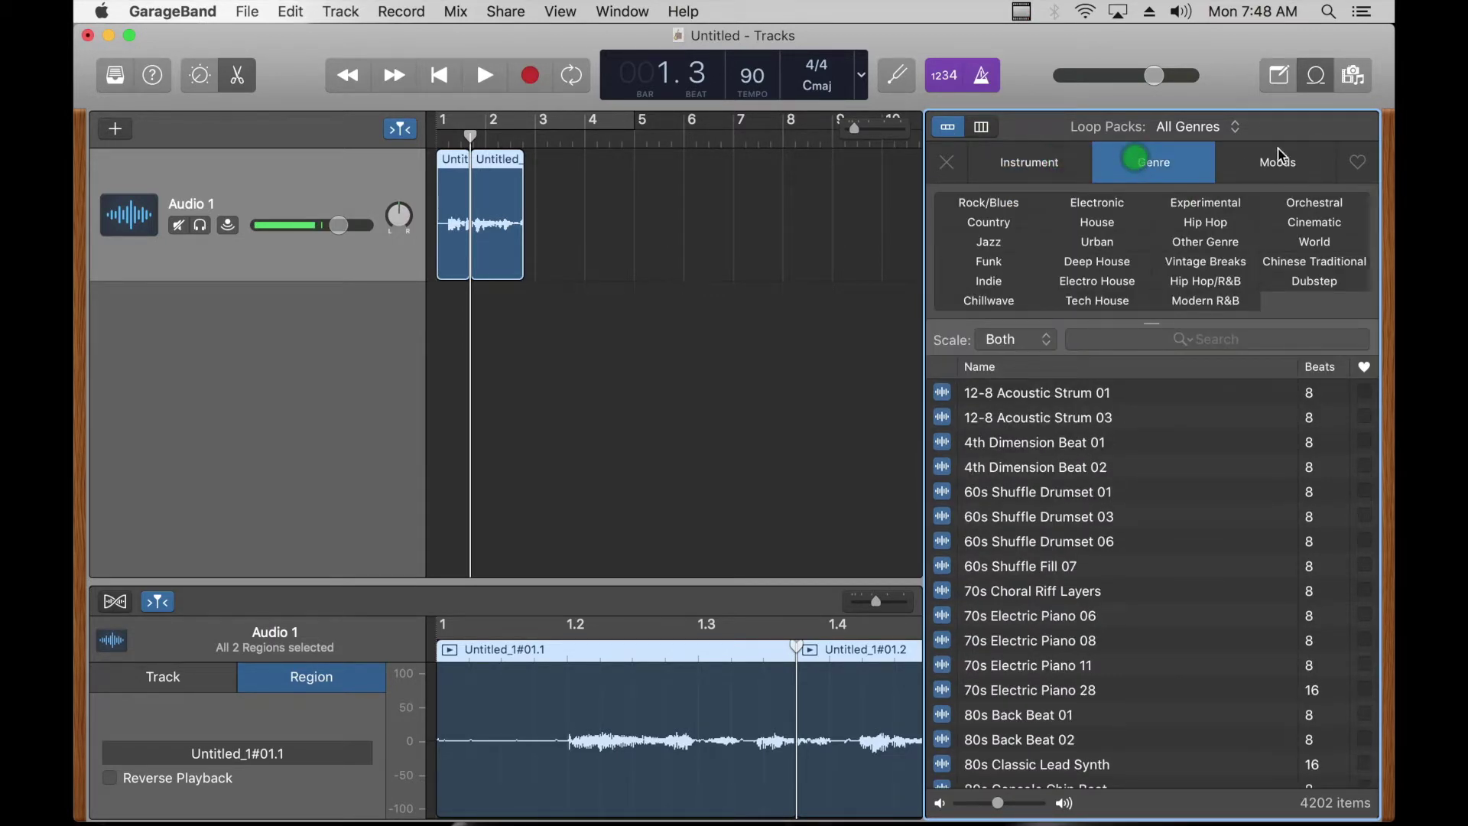
pyautogui.click(1180, 159)
pyautogui.click(1252, 161)
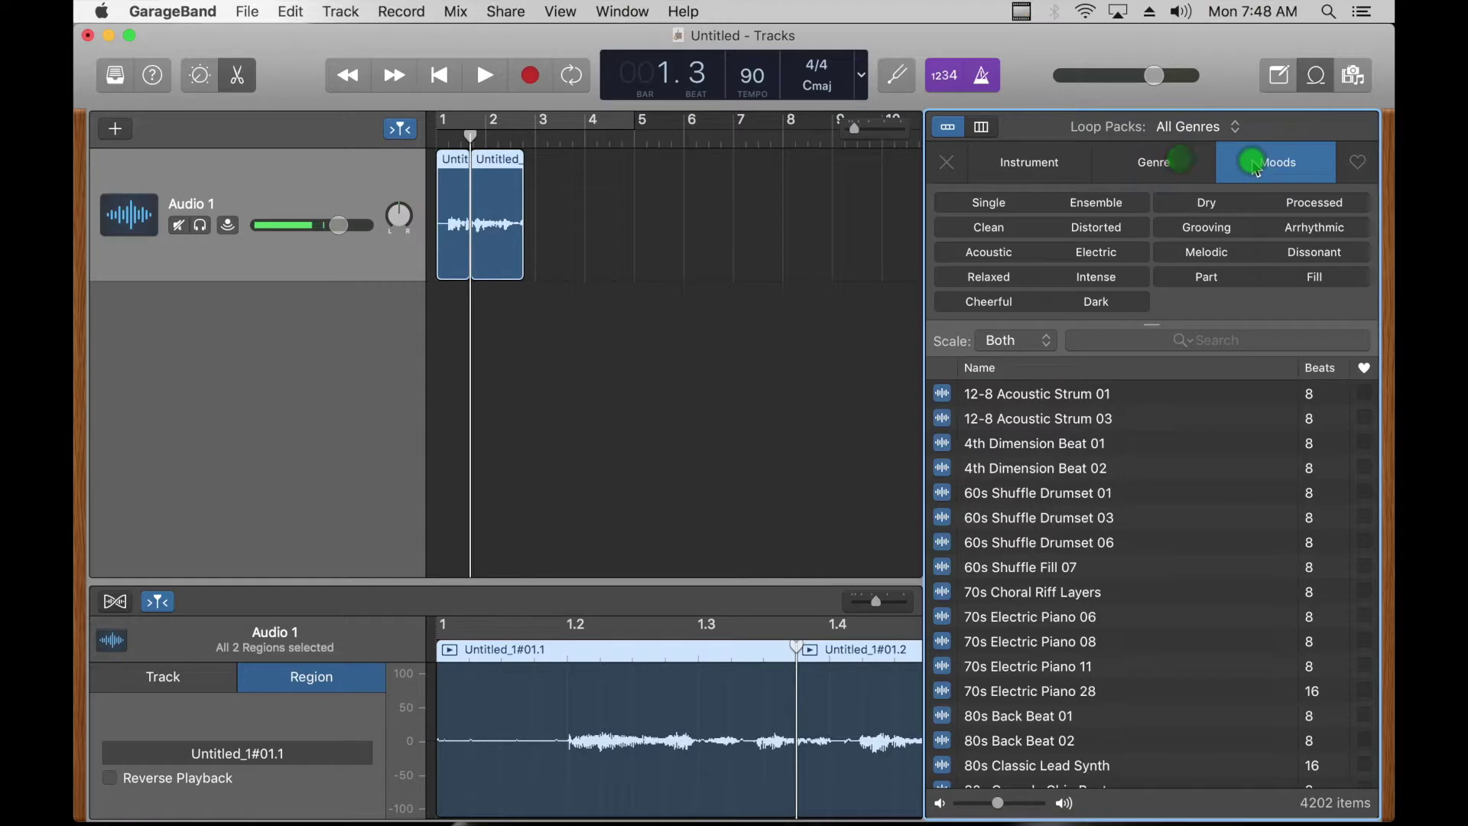
pyautogui.click(1258, 167)
# - Filter the loops by the Beats instrument, preview Boardwalk Beat 01 and add it on a new track at bar 1
pyautogui.click(1069, 165)
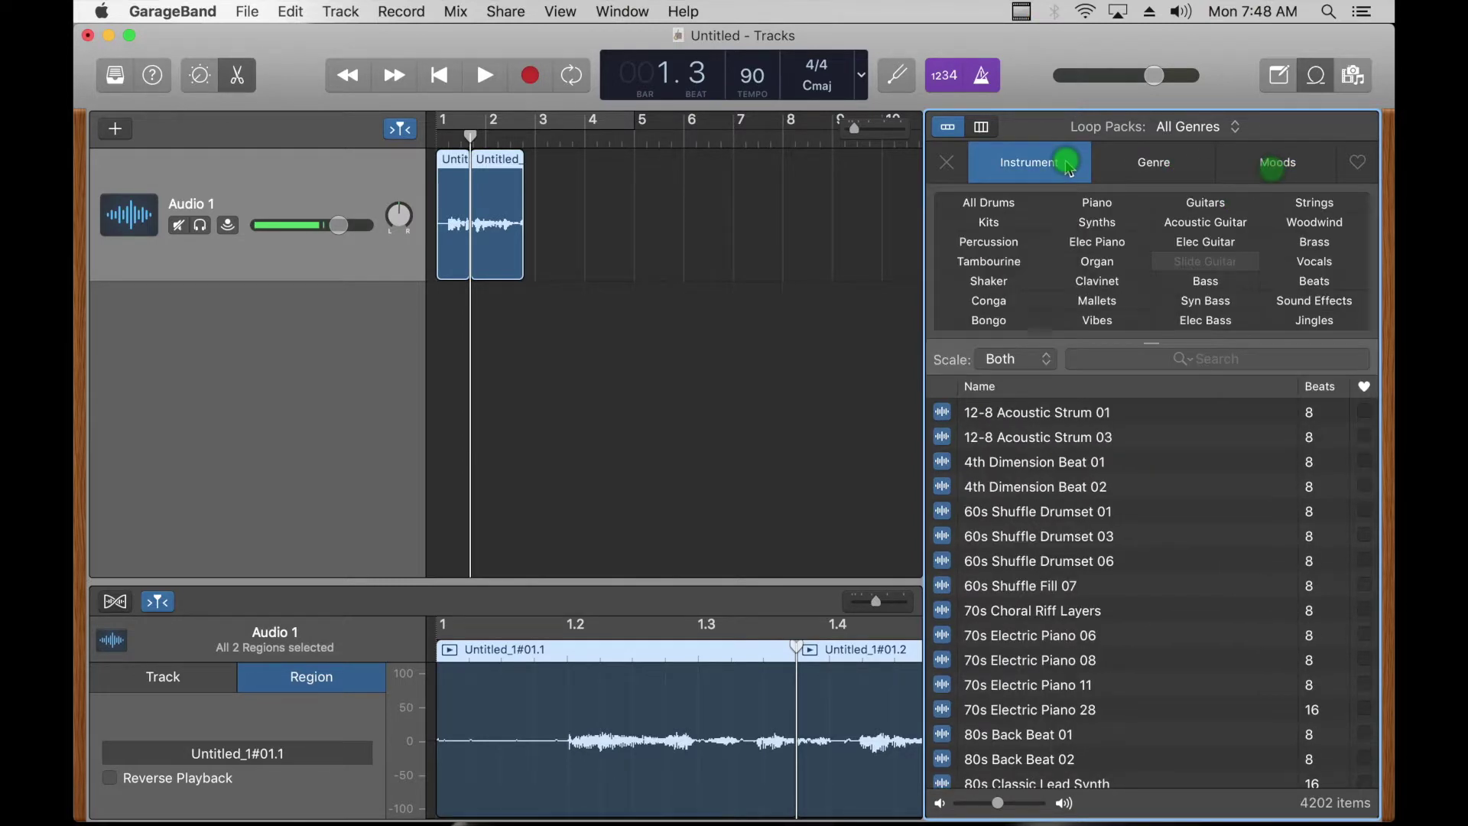
pyautogui.click(1324, 288)
pyautogui.scroll(-10, 1130, 599)
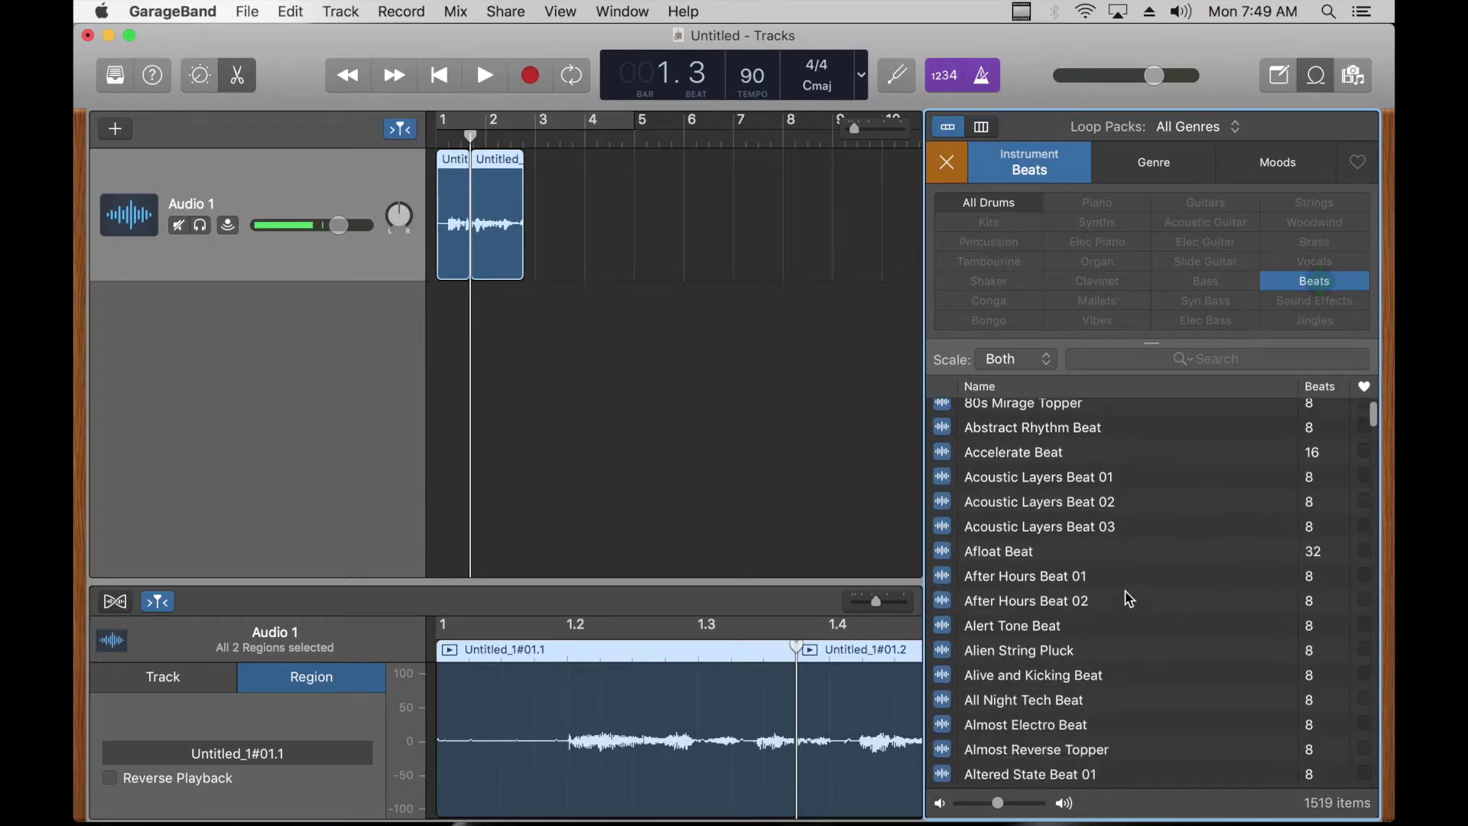
pyautogui.scroll(-5, 1130, 599)
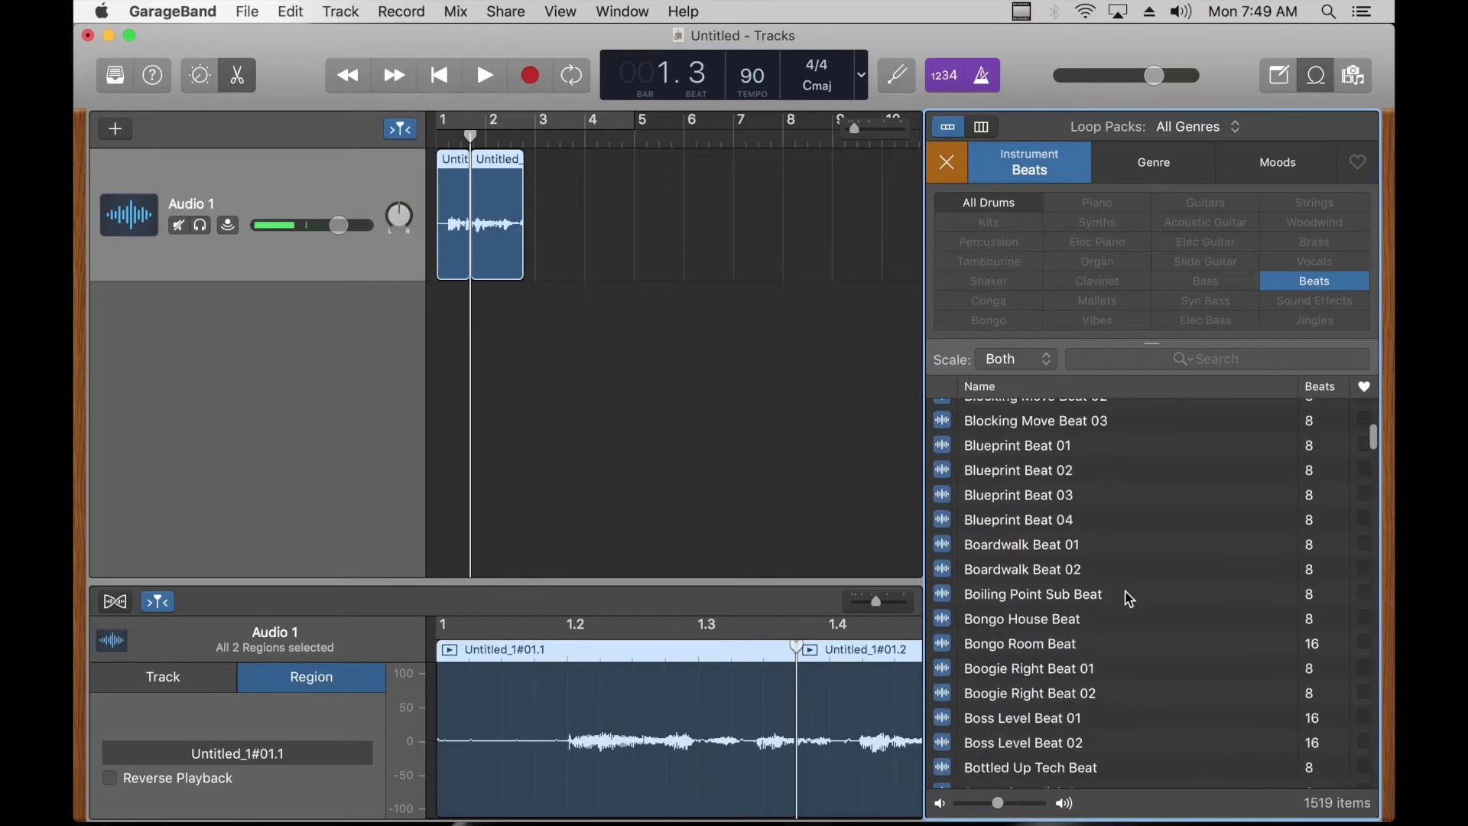
pyautogui.click(1038, 523)
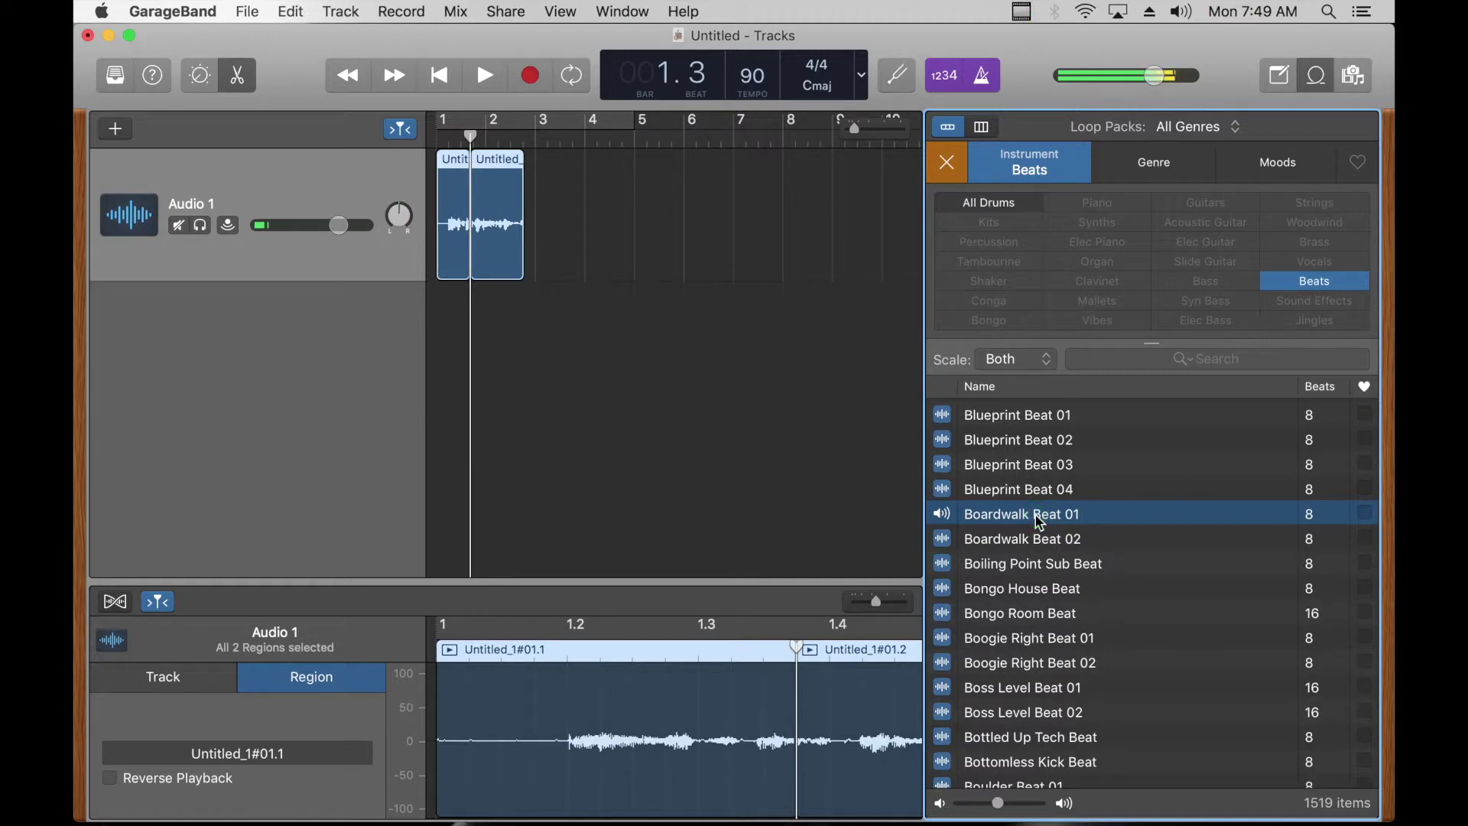
pyautogui.moveTo(982, 512); pyautogui.dragTo(437, 365)
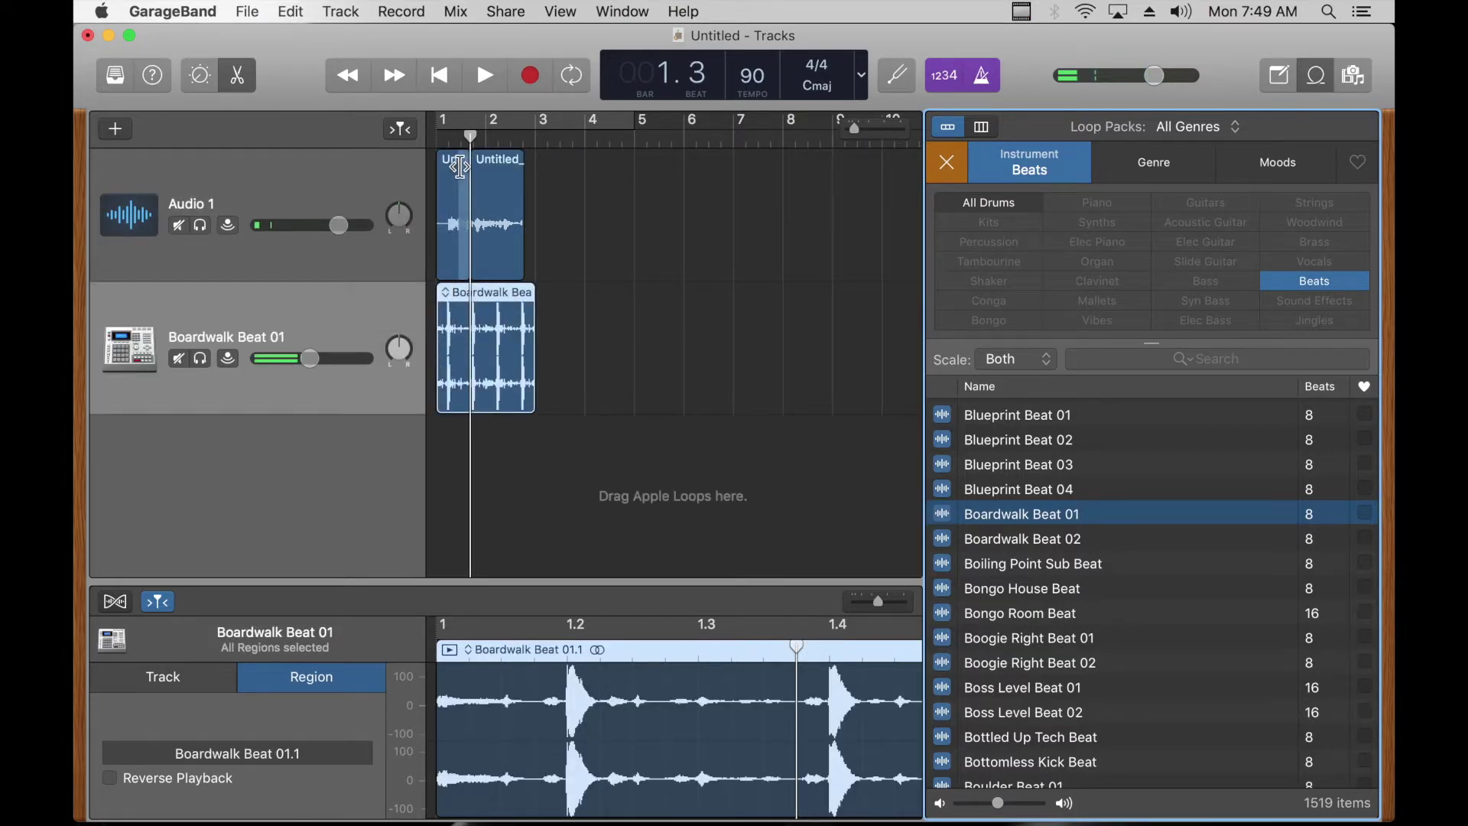
# - Play the recording together with the drum loop from the beginning and stop near the end of bar 2
pyautogui.press('Return')
pyautogui.press('space')
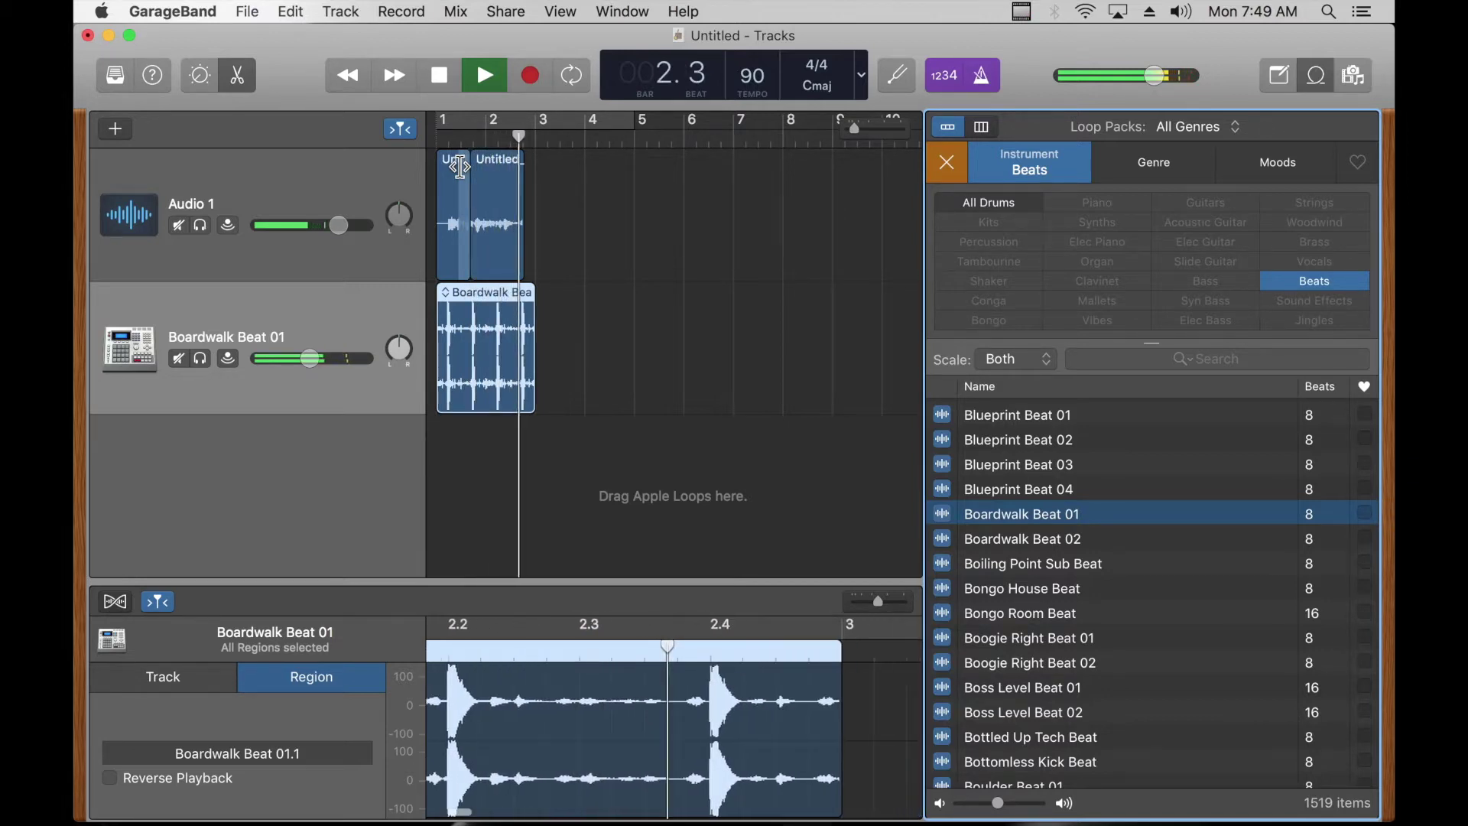
pyautogui.press('space')
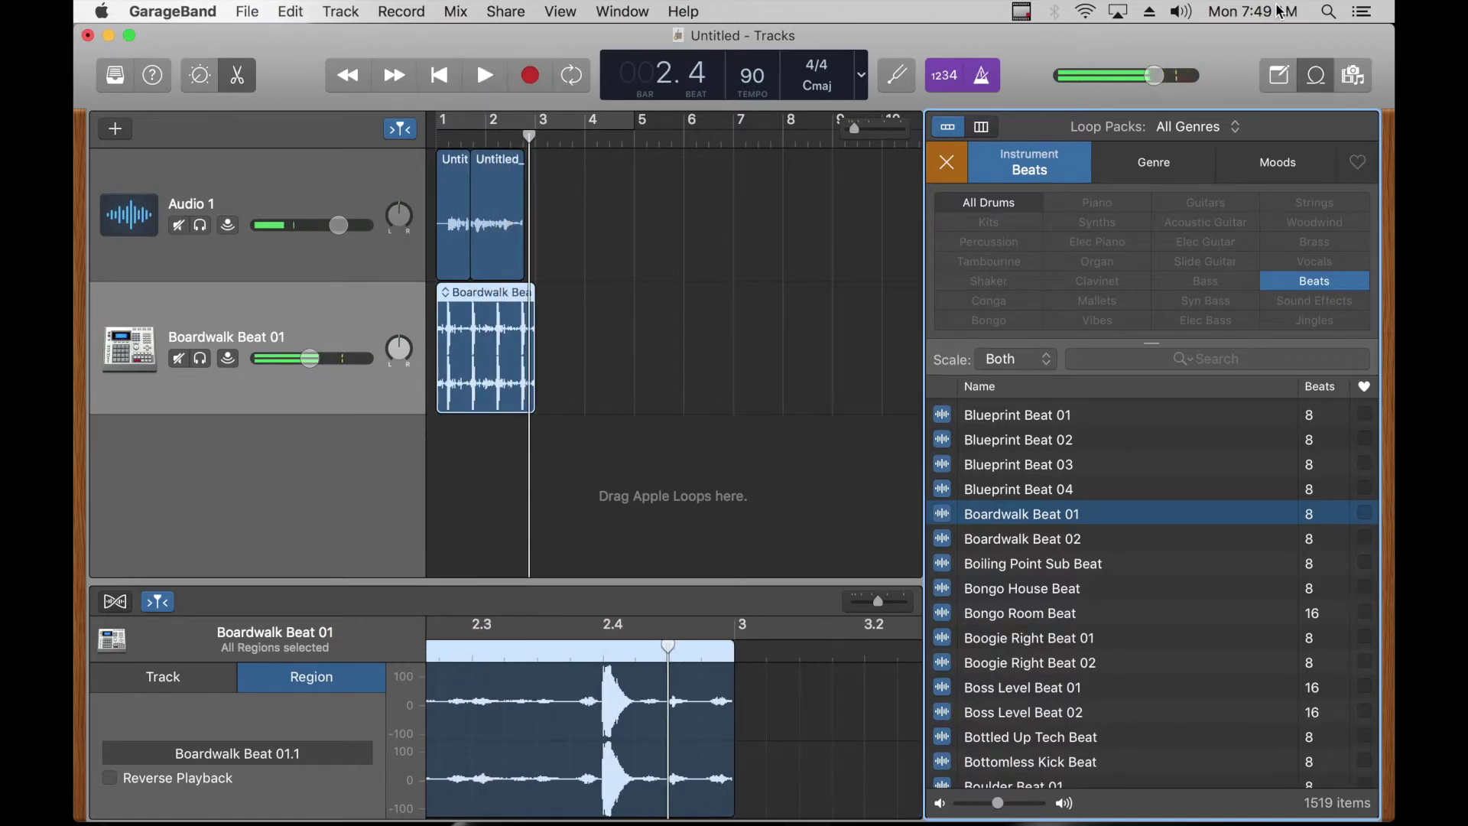
# - Hide the loop browser and repeat the Boardwalk Beat 01 region out to bar 16
pyautogui.click(1315, 75)
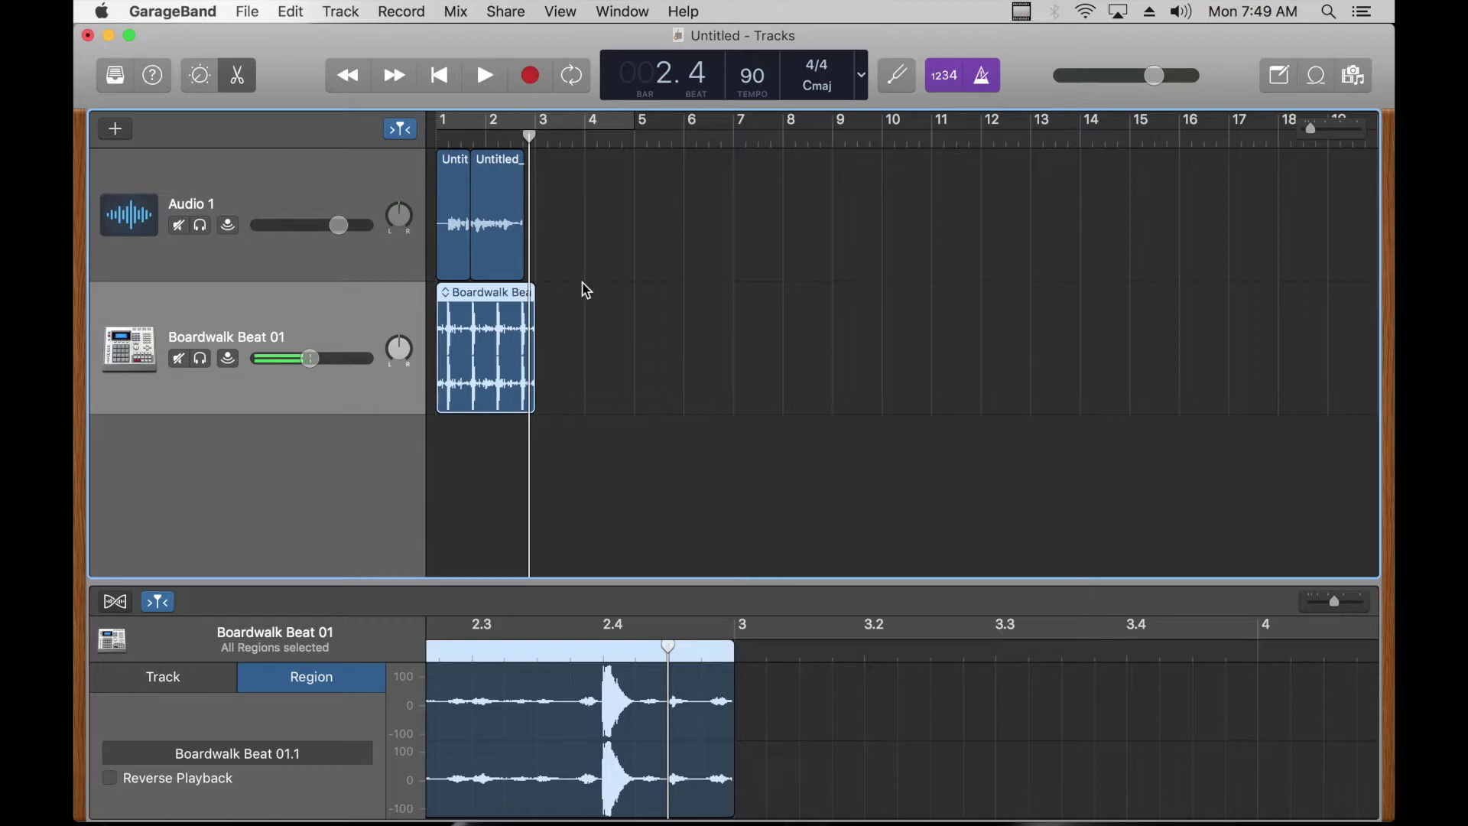
pyautogui.click(542, 295)
pyautogui.moveTo(542, 296); pyautogui.dragTo(1180, 346)
# - Turn off the metronome while playing the repeated drum beat, and stop playback
pyautogui.press('space')
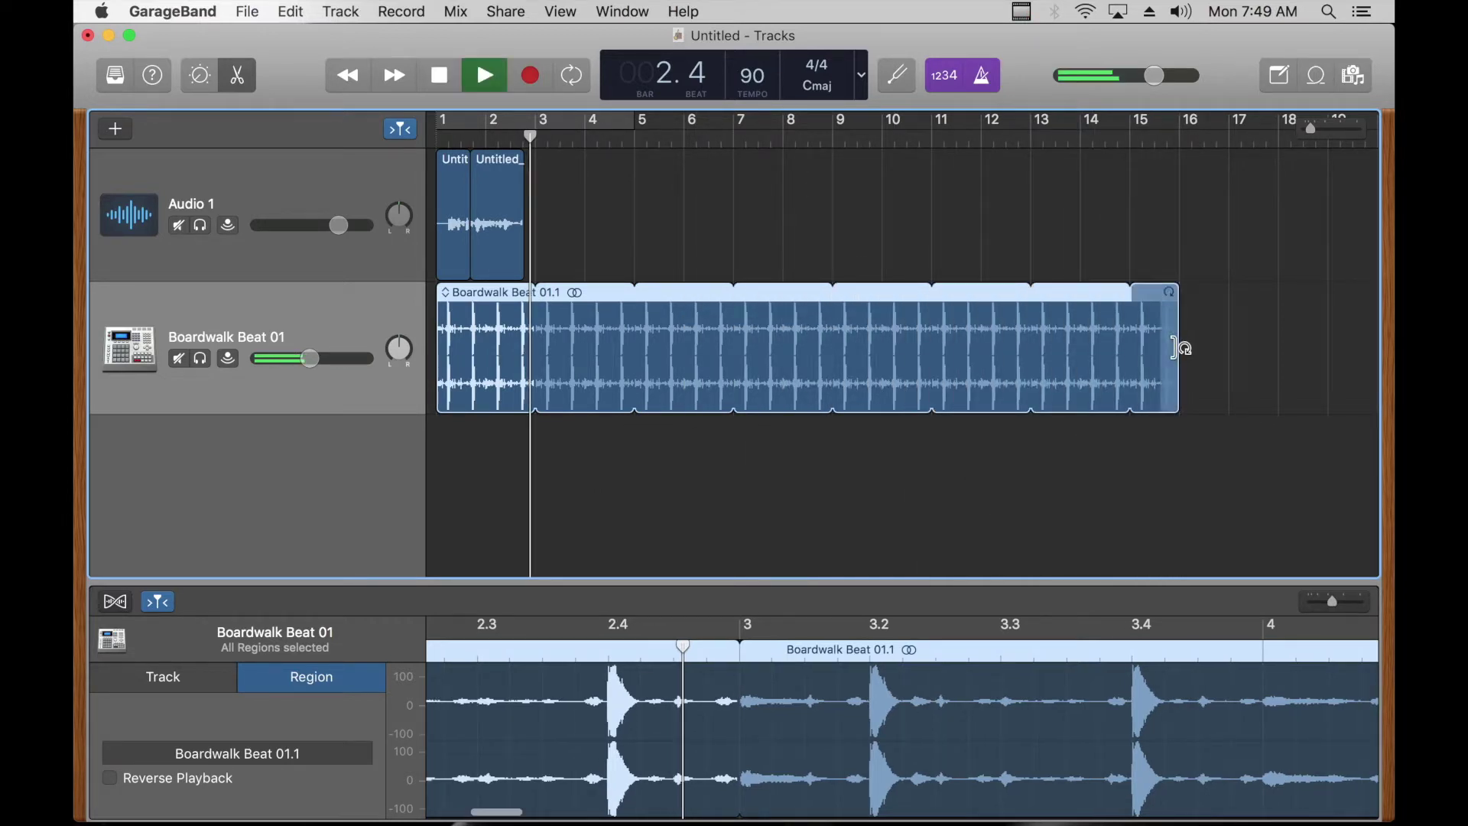
pyautogui.click(986, 75)
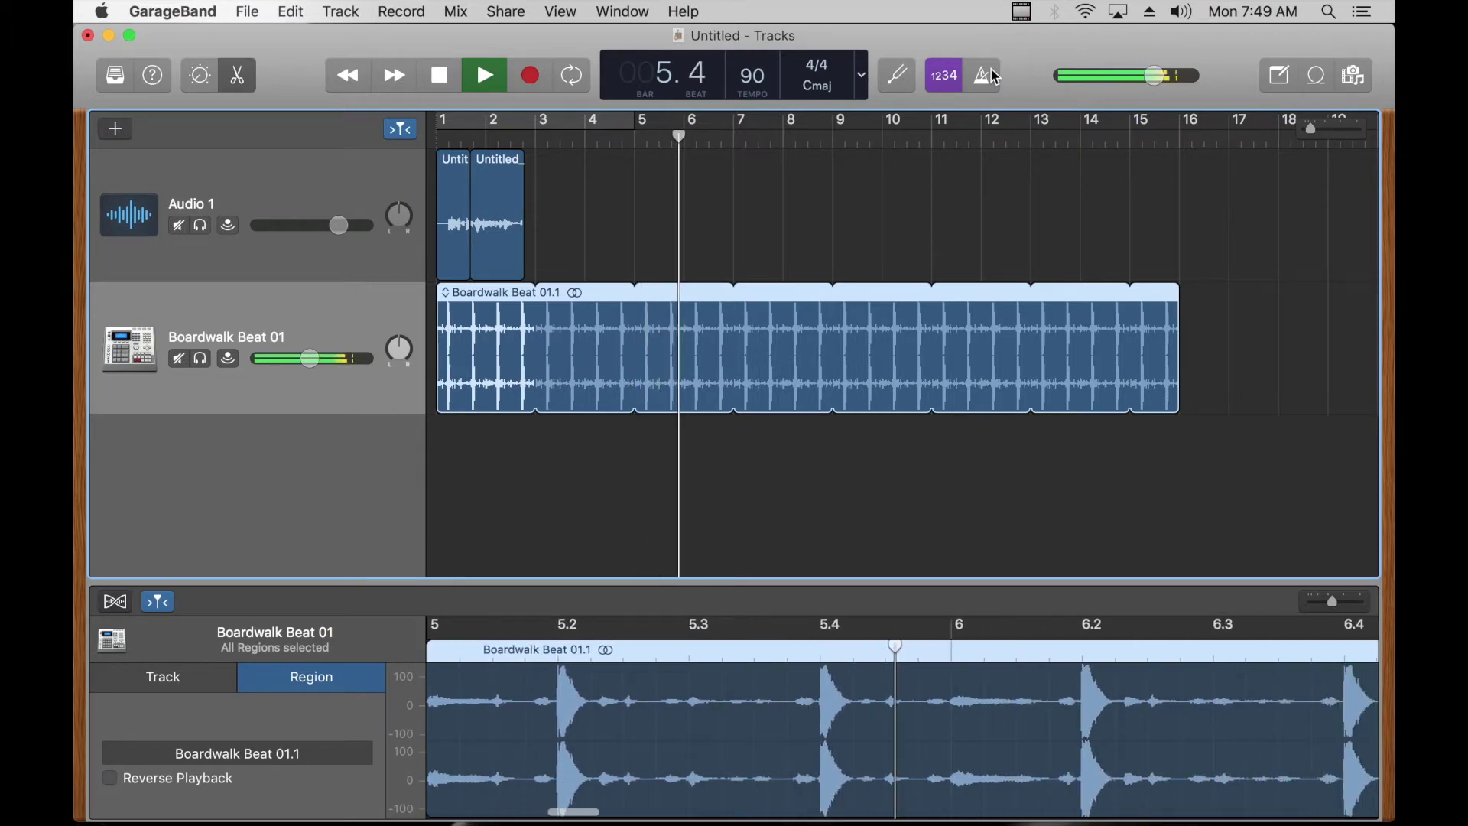
pyautogui.press('space')
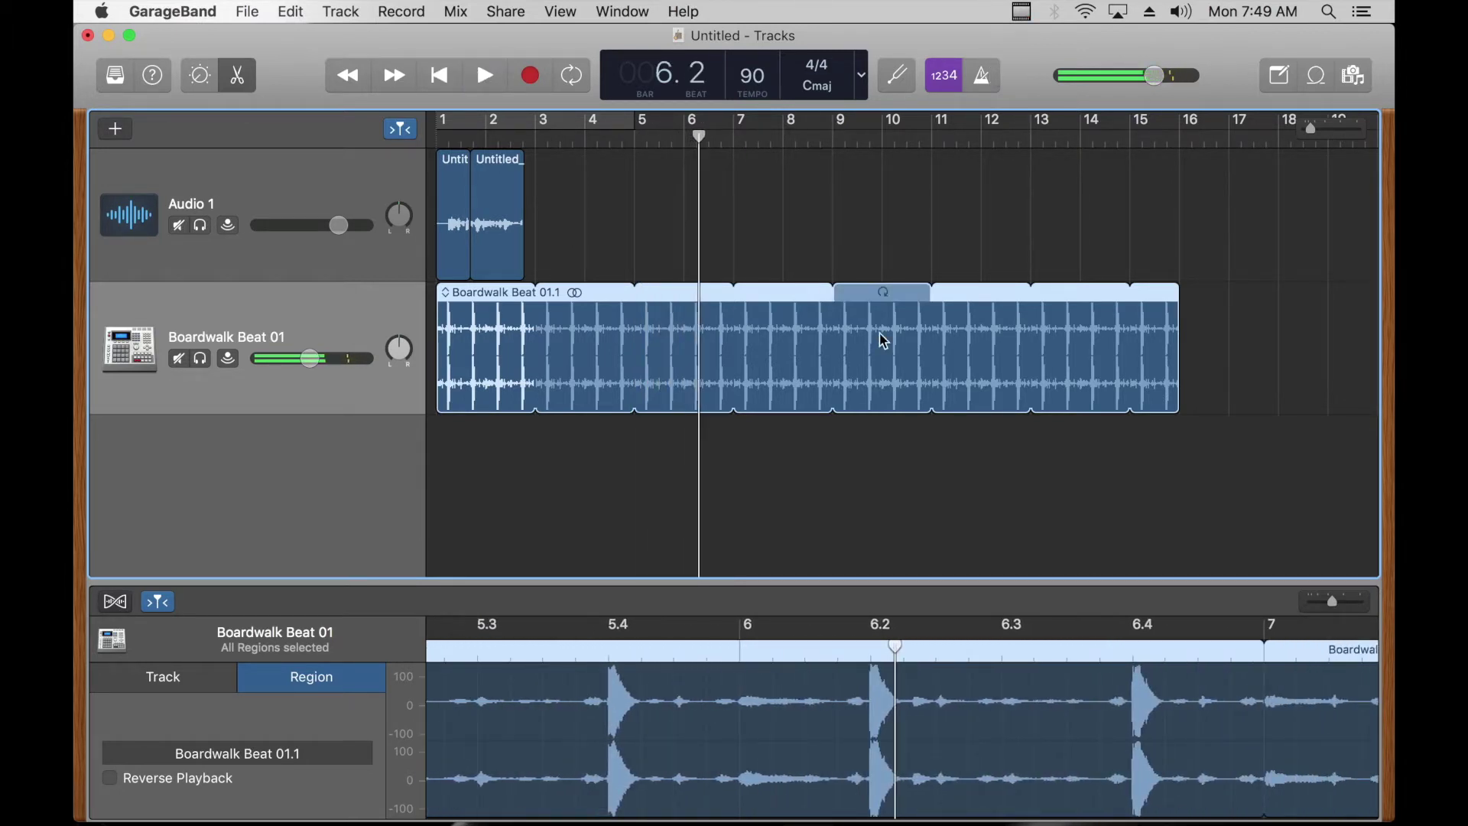
# - Reopen the loop browser, replace the Beats filter with Elec Piano and preview Dream Disco Electric Piano
pyautogui.click(1316, 76)
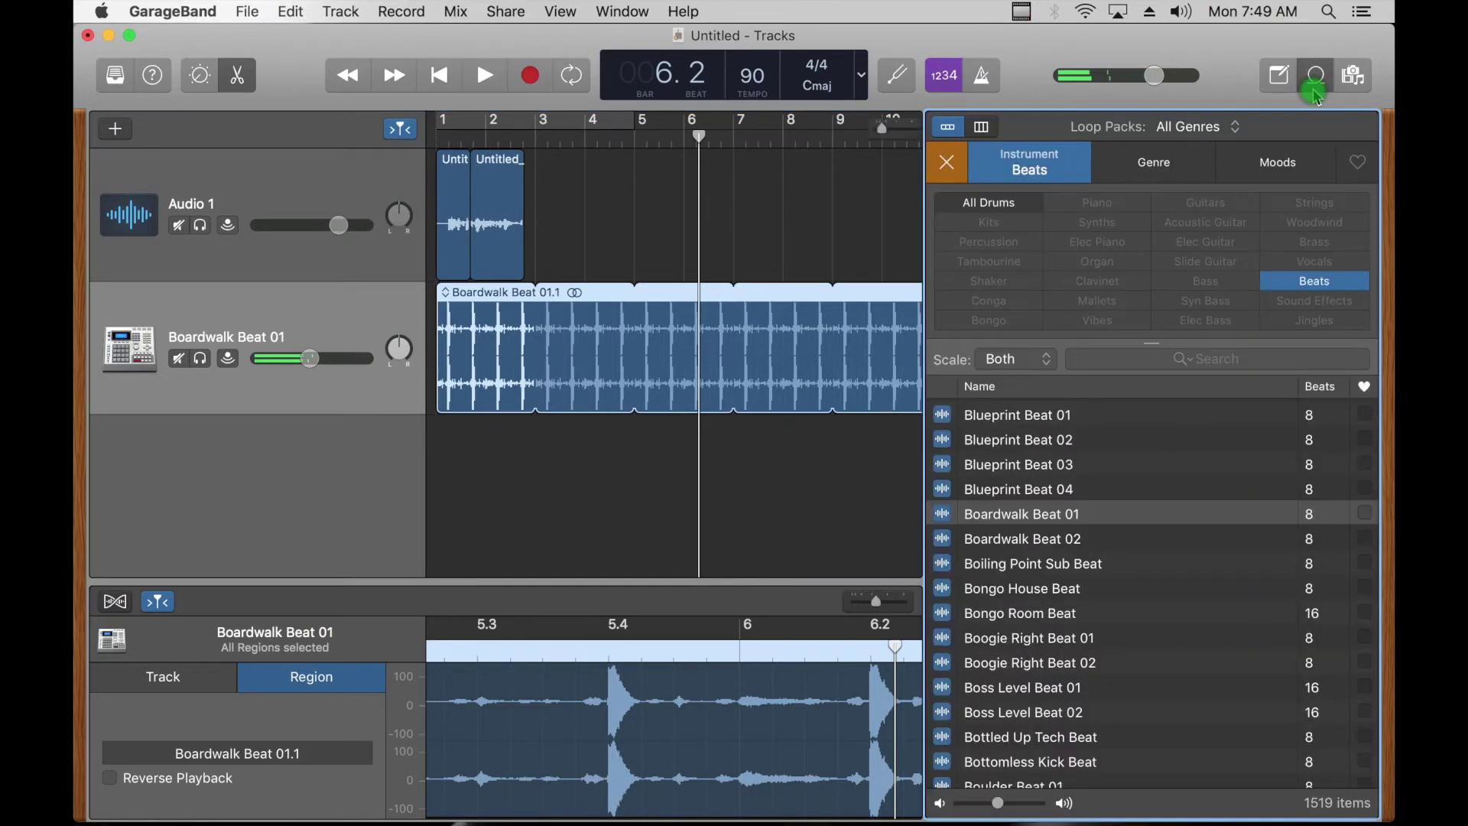
pyautogui.click(948, 176)
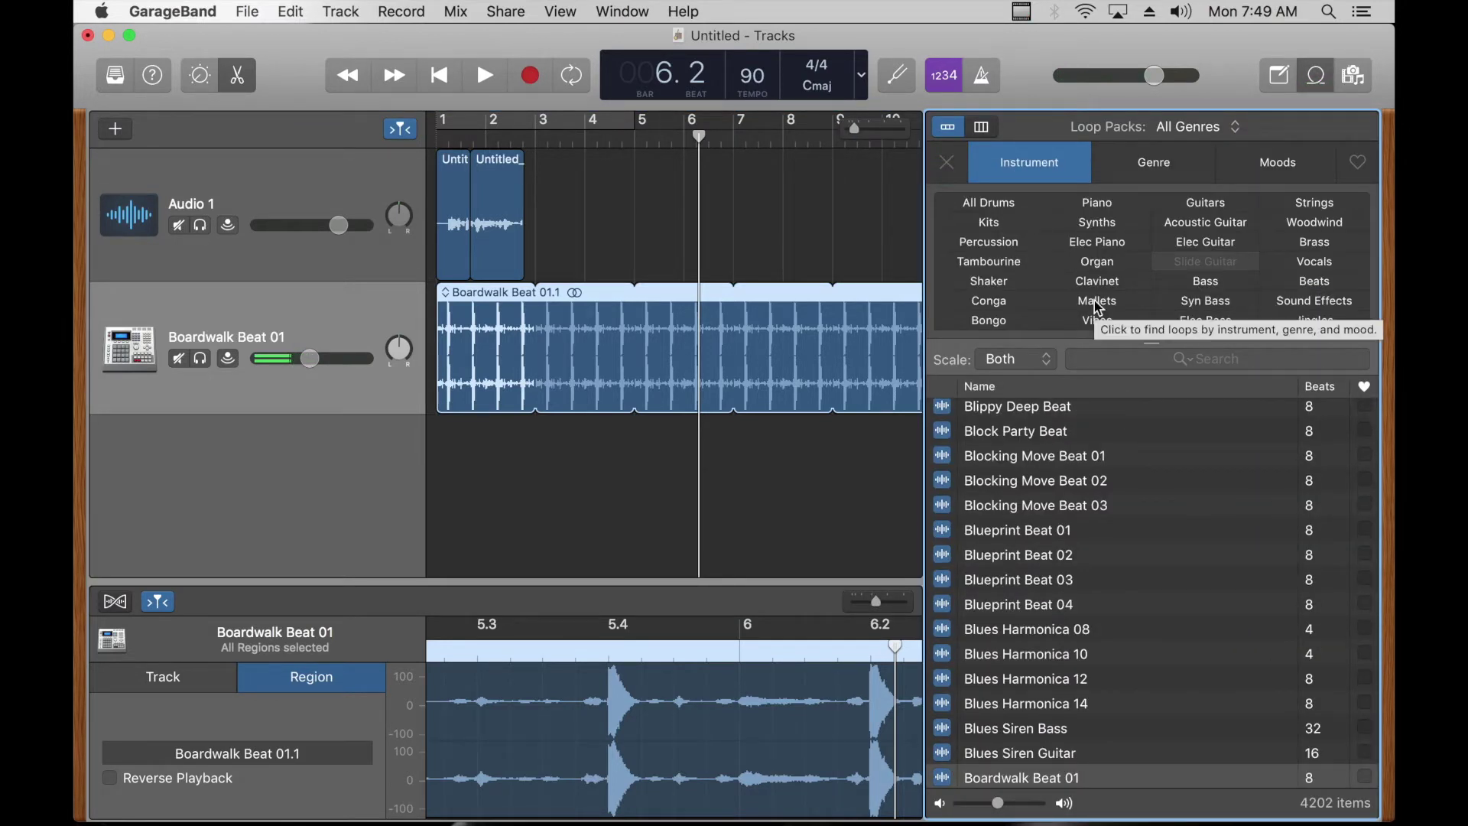
pyautogui.click(1105, 244)
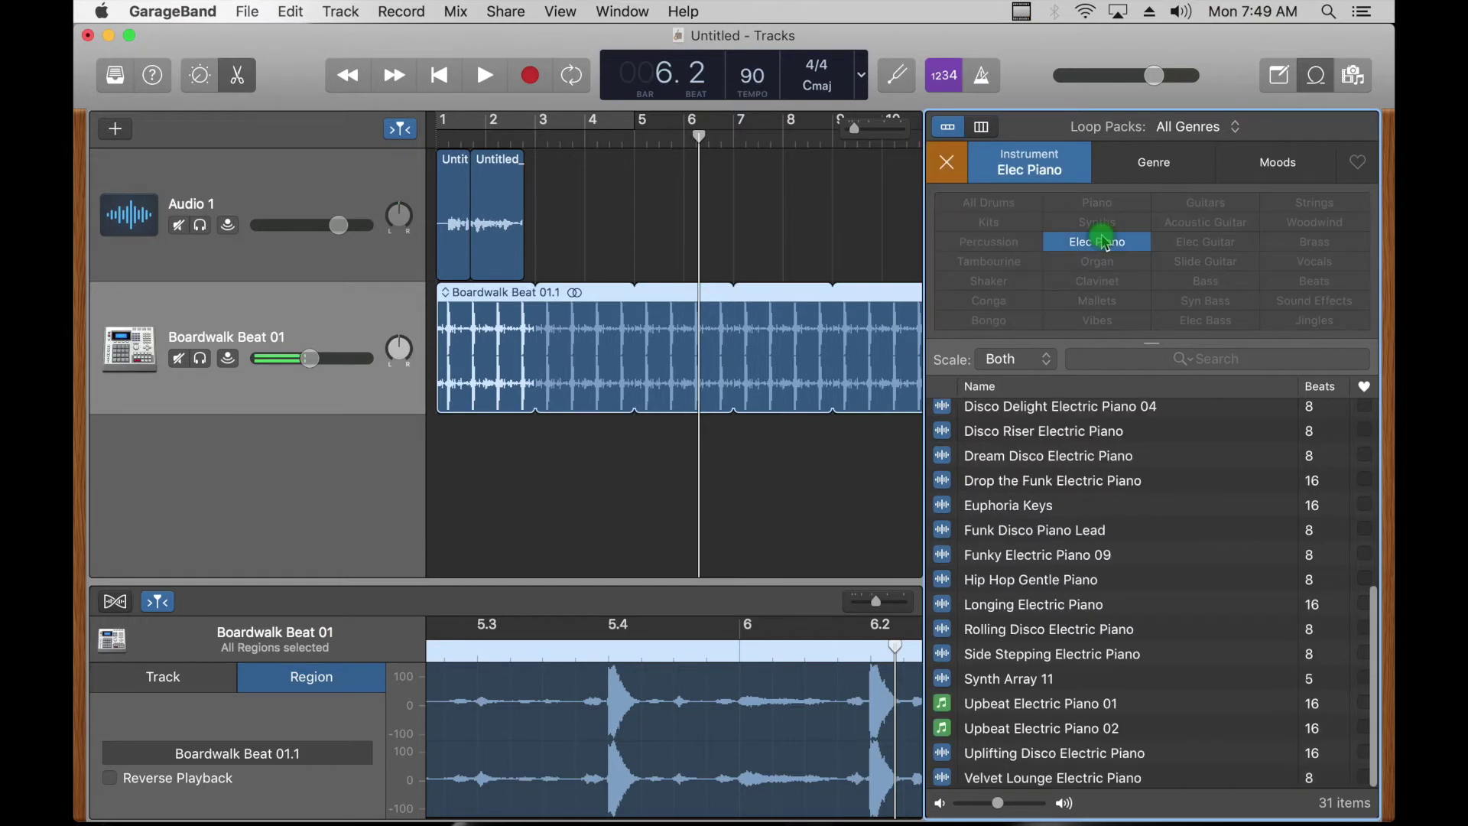
pyautogui.click(1051, 457)
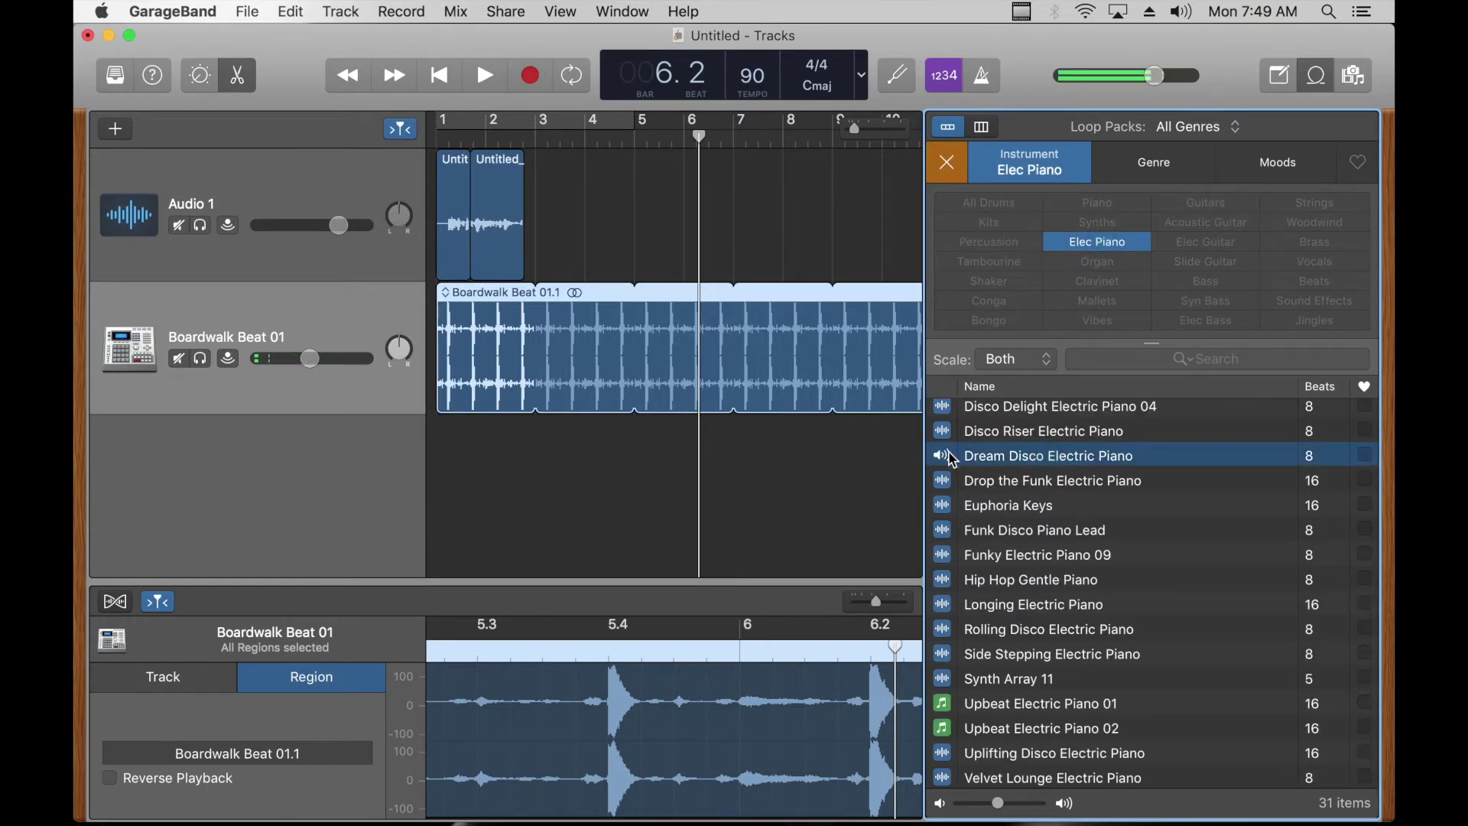
# - Add Dream Disco Electric Piano on a new track at bar 1 and repeat its region out to bar 8
pyautogui.moveTo(972, 466); pyautogui.dragTo(441, 471)
pyautogui.click(561, 422)
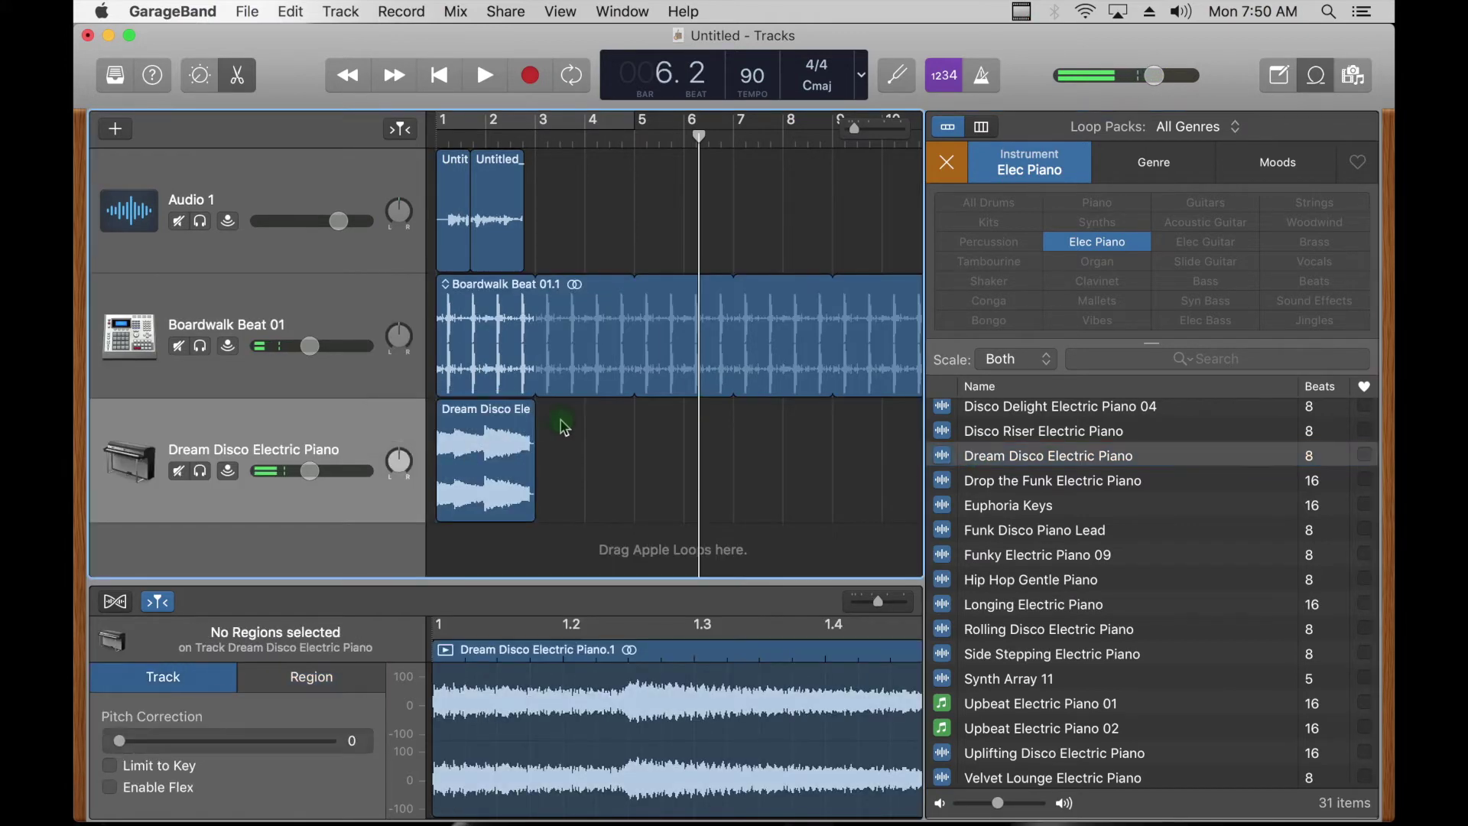
pyautogui.moveTo(533, 413); pyautogui.dragTo(778, 428)
# - Mute the Audio 1 track, play both loops from the beginning to bar 4 and hide the loop browser
pyautogui.press('Return')
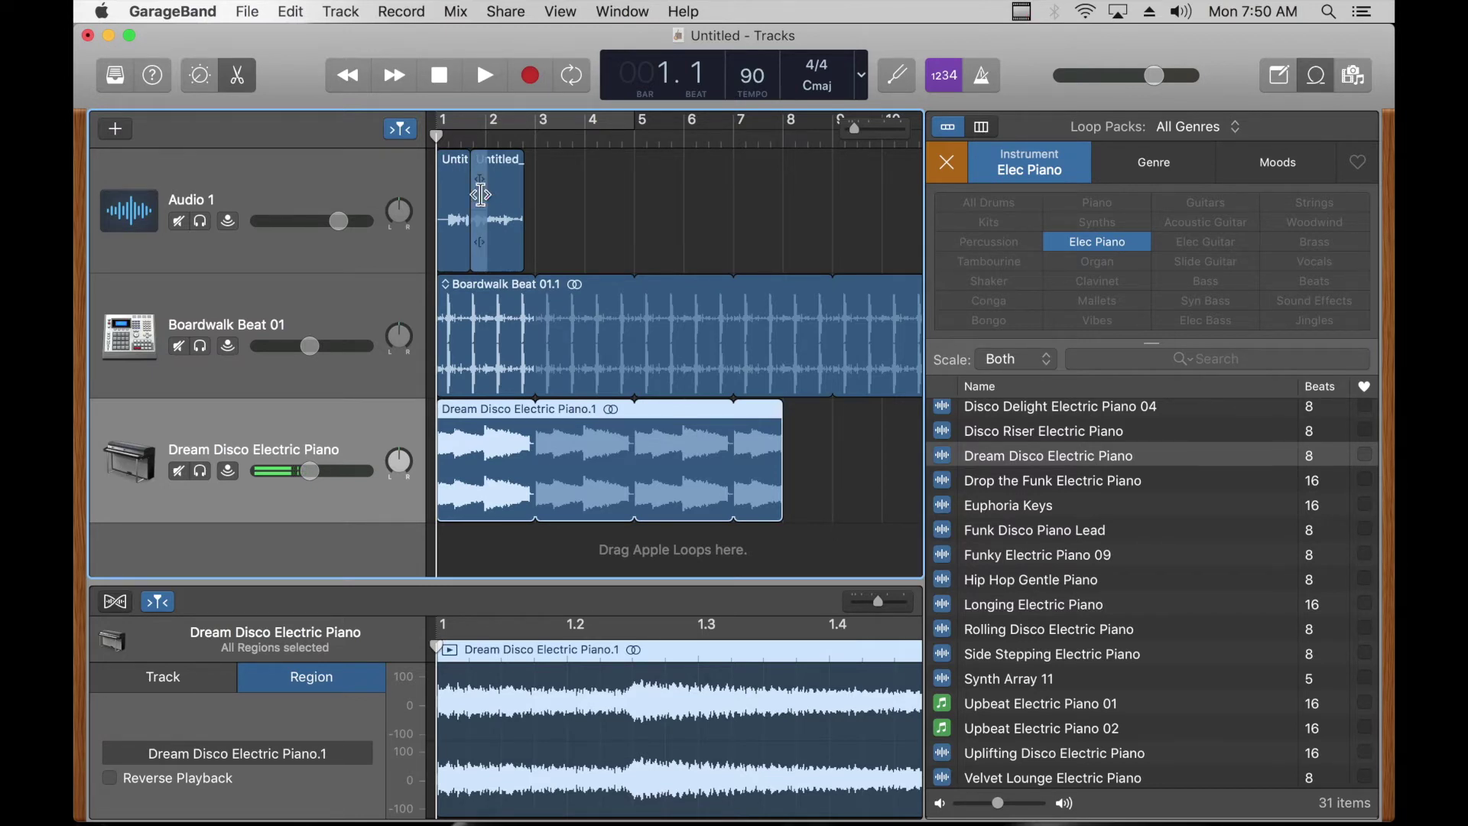
pyautogui.click(181, 221)
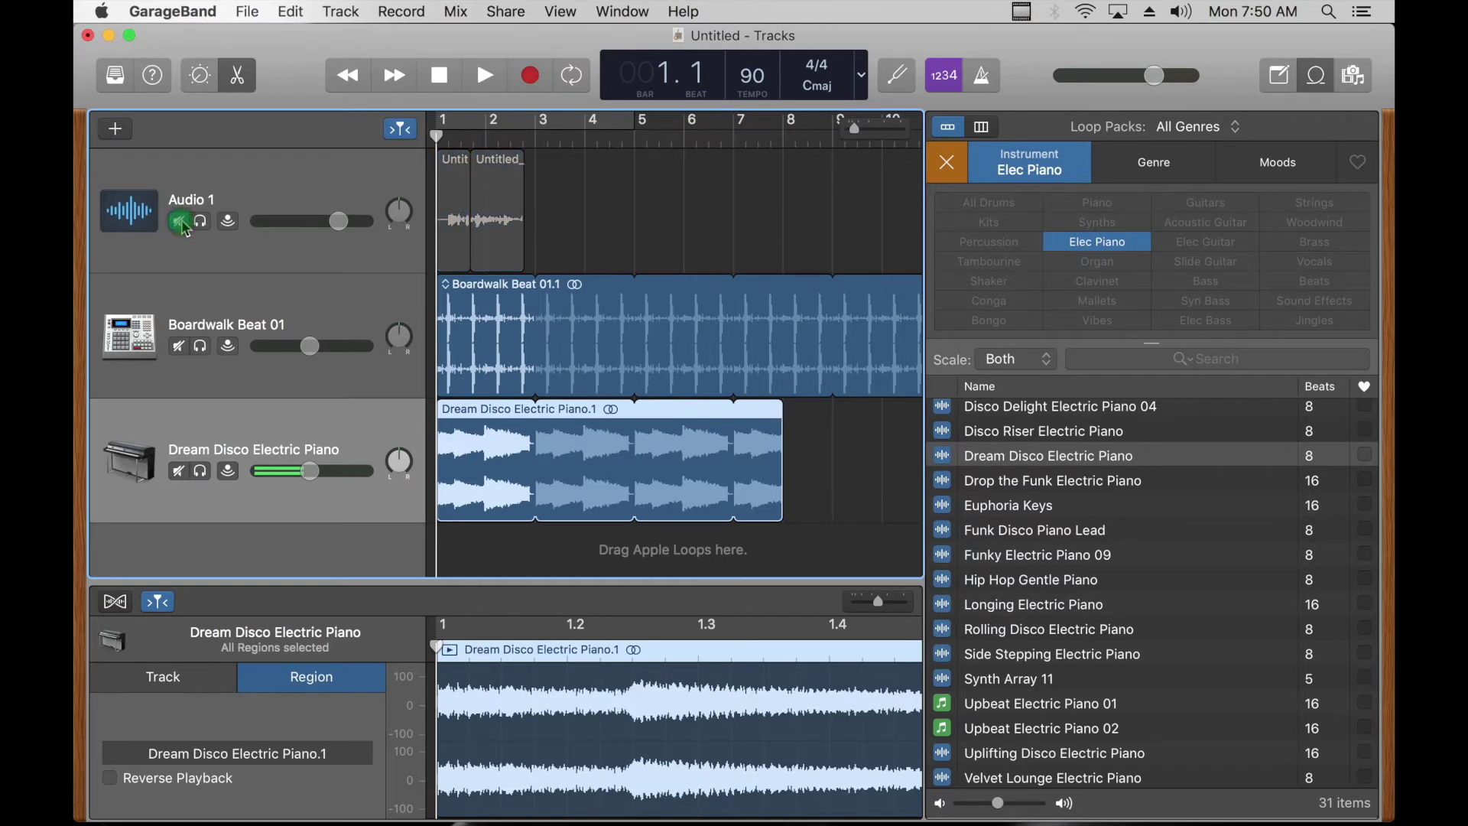
pyautogui.press('space')
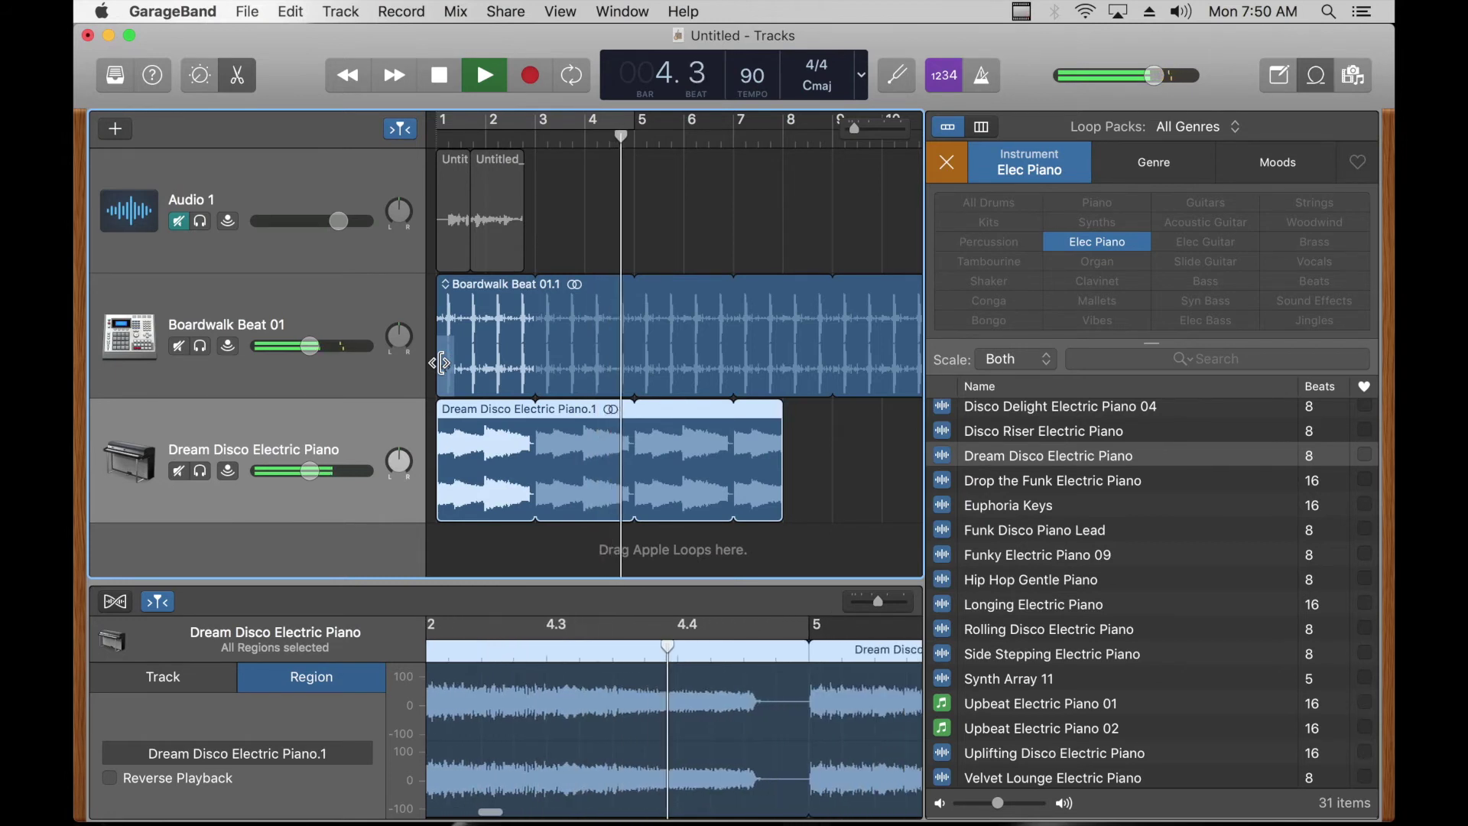
pyautogui.press('space')
pyautogui.click(1316, 83)
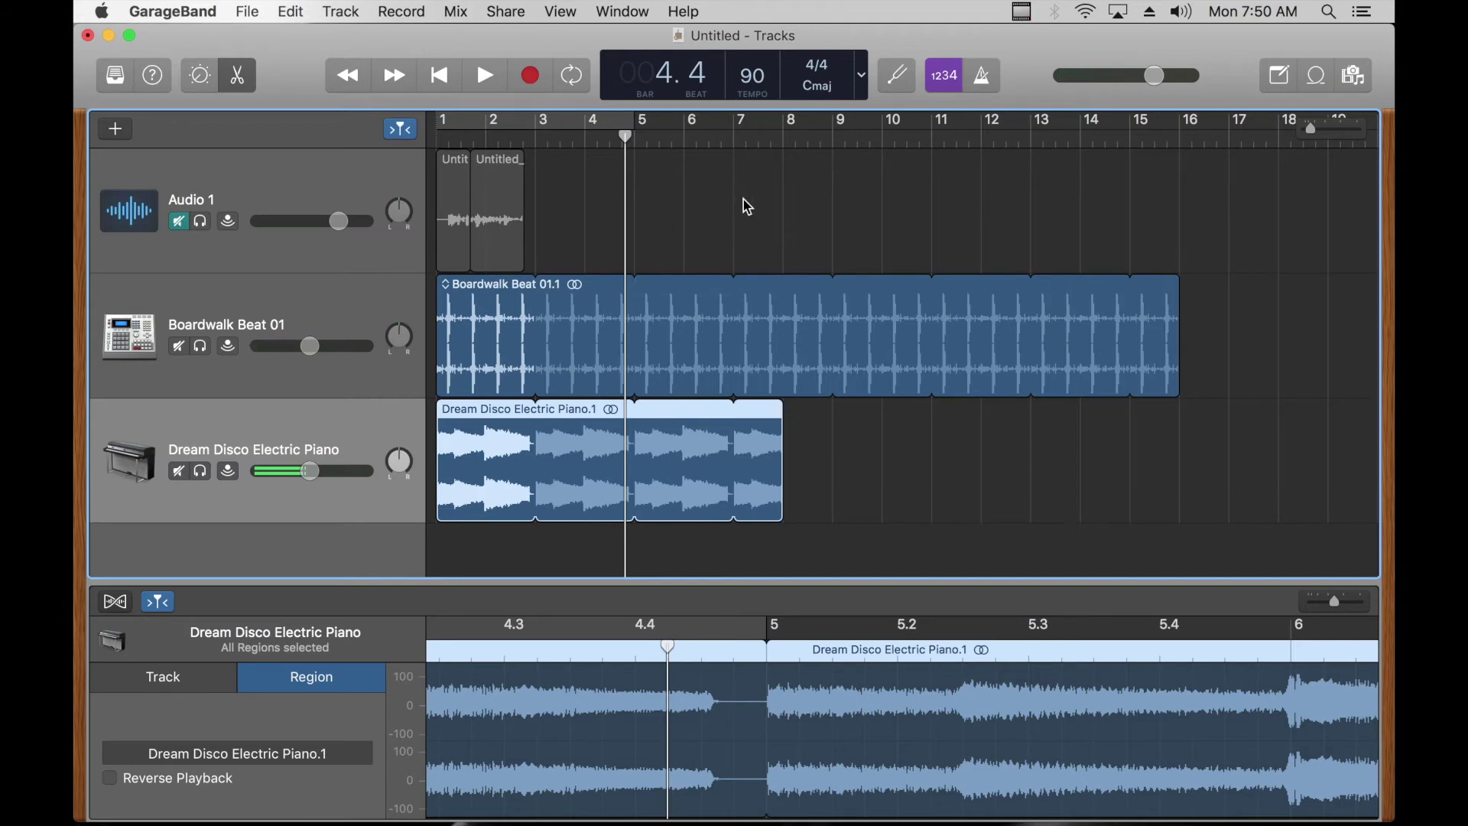
# - Set the project tempo to 120 and play the loops from the beginning to bar 4
pyautogui.click(757, 77)
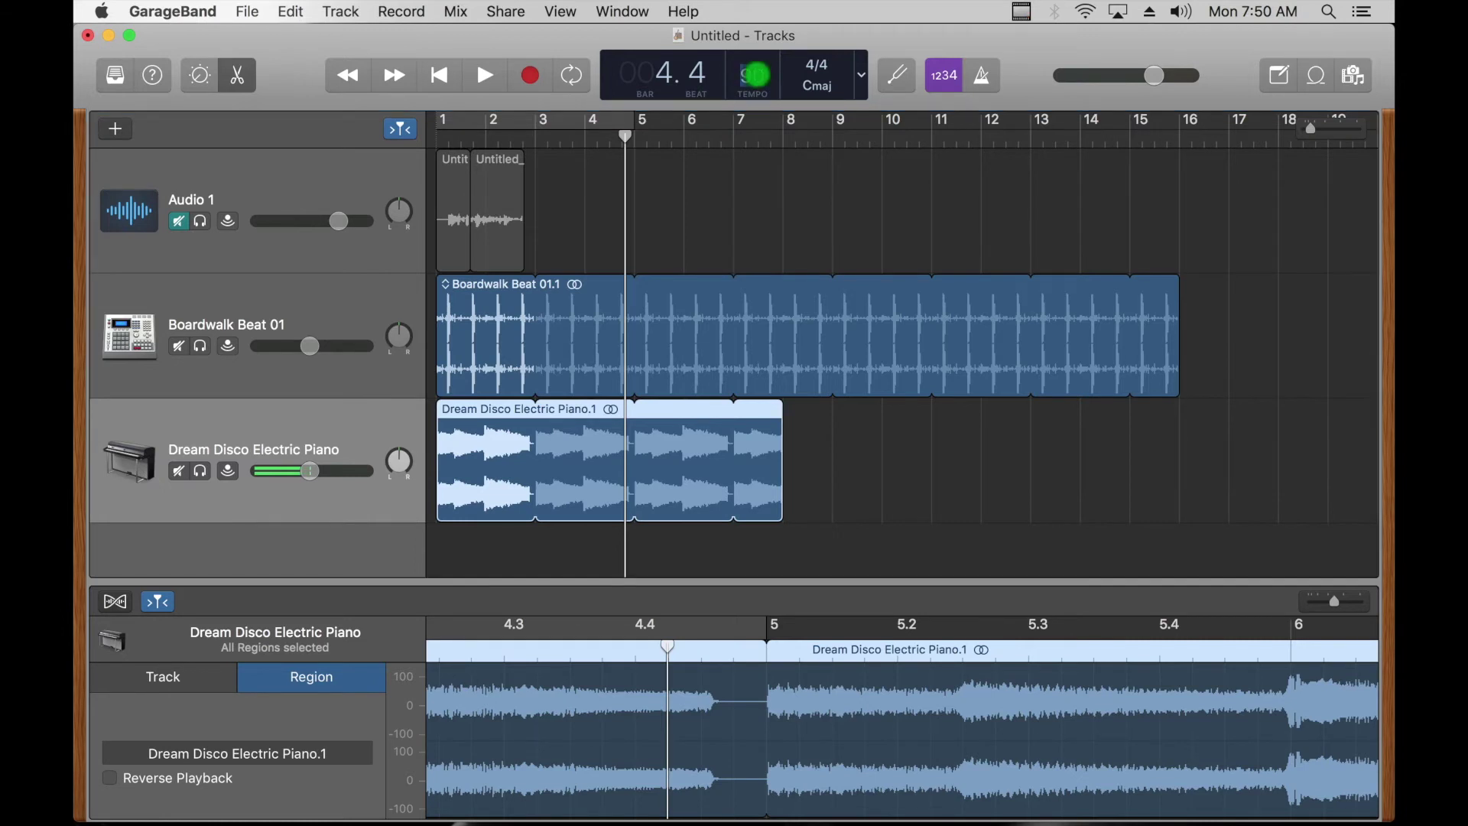
pyautogui.write('120')
pyautogui.press('Return')
pyautogui.press('Return')
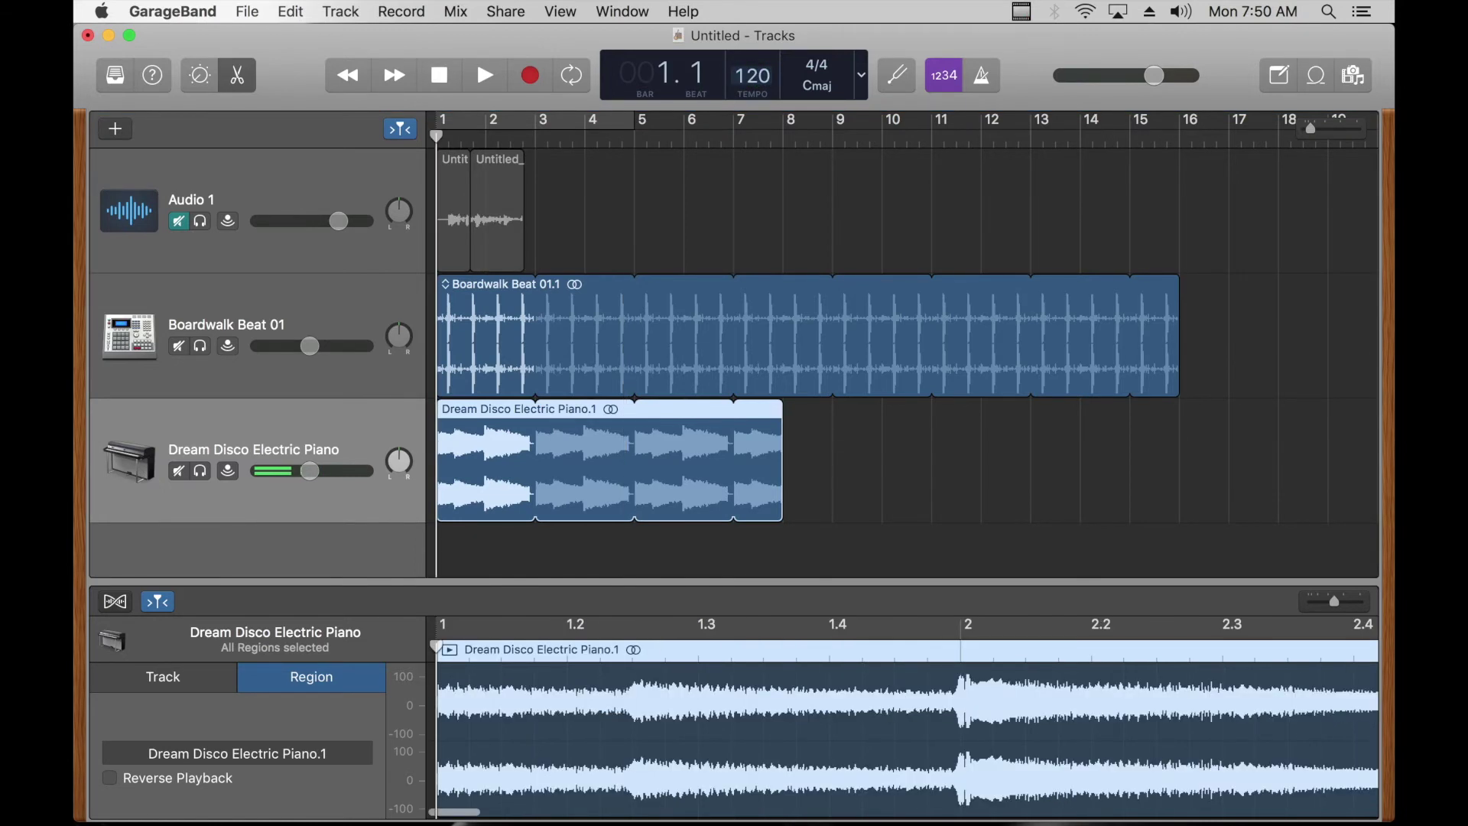
pyautogui.press('space')
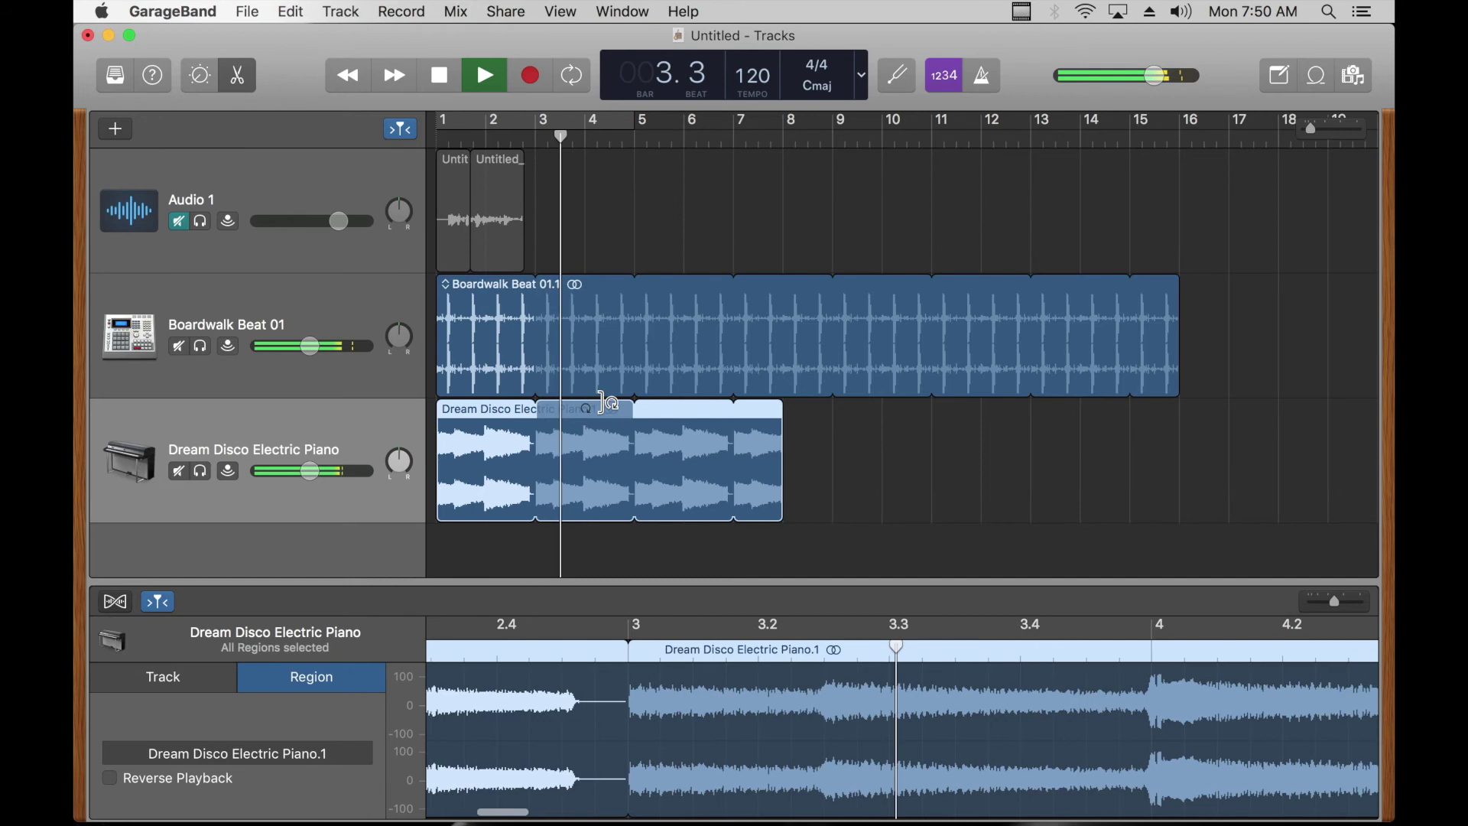
pyautogui.press('space')
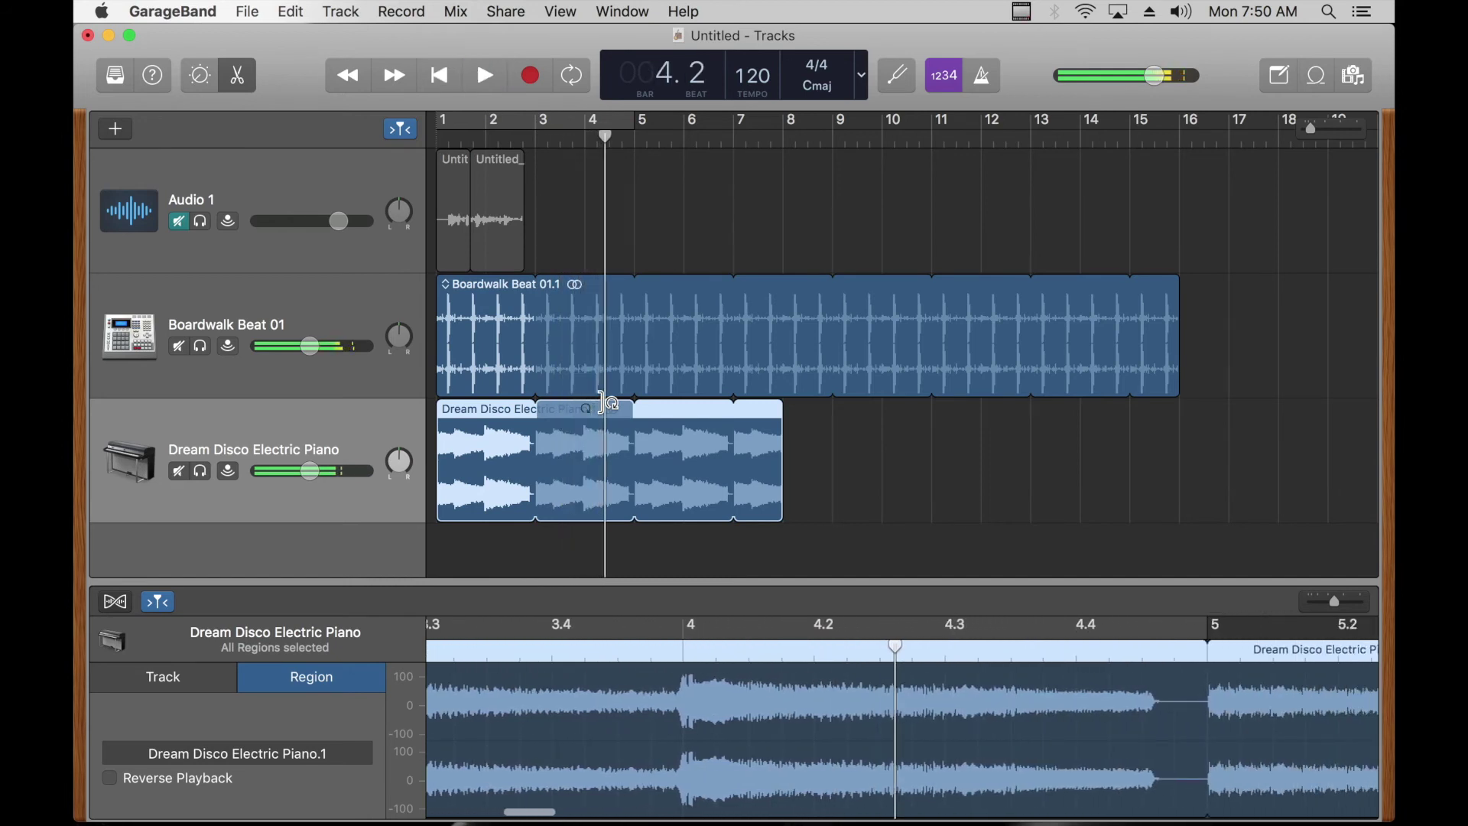
# - Set the project tempo to 200 and play the loops on from bar 4 to bar 7
pyautogui.doubleClick(760, 80)
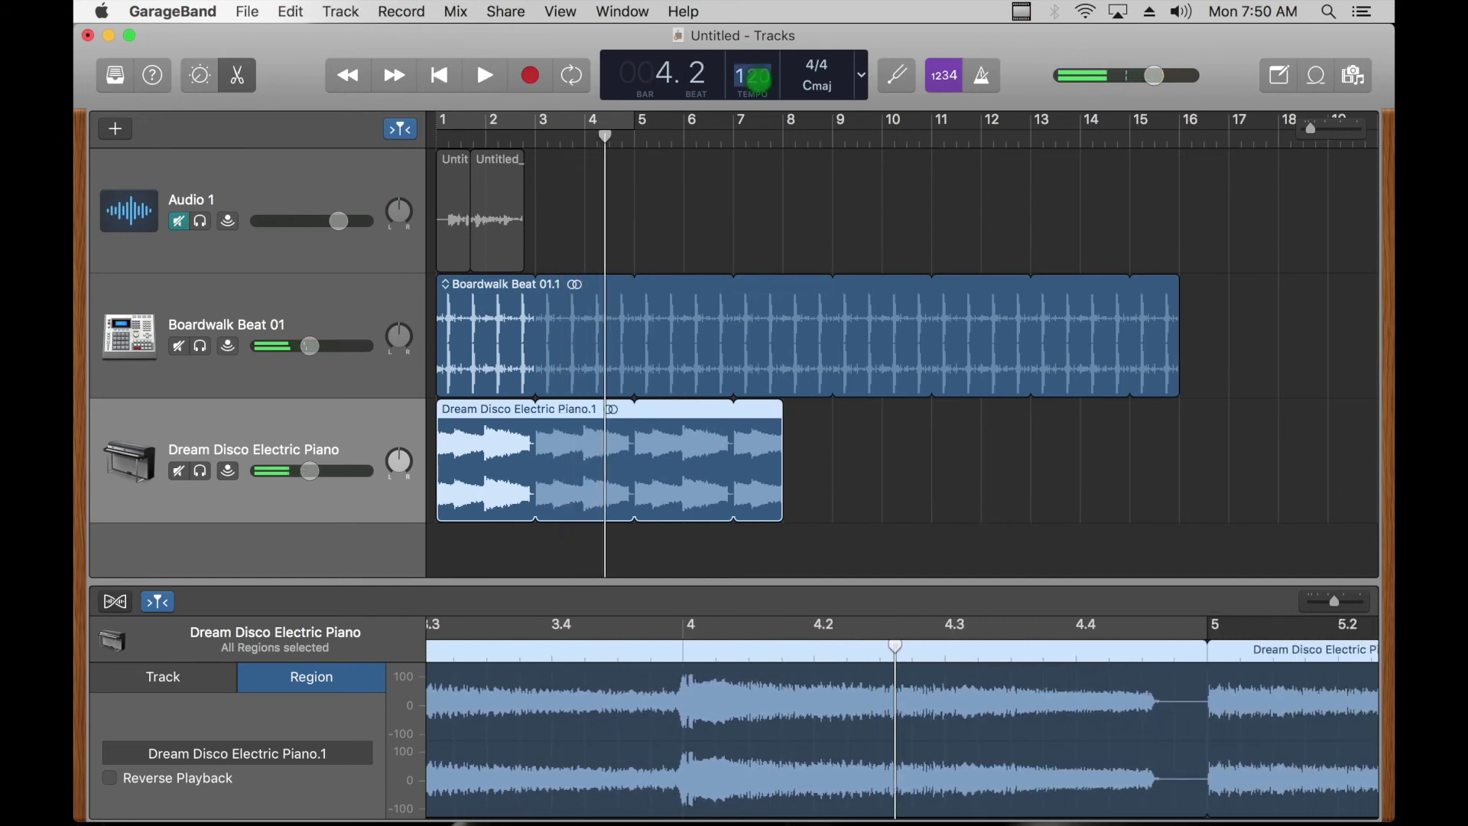
pyautogui.write('200')
pyautogui.press('Return')
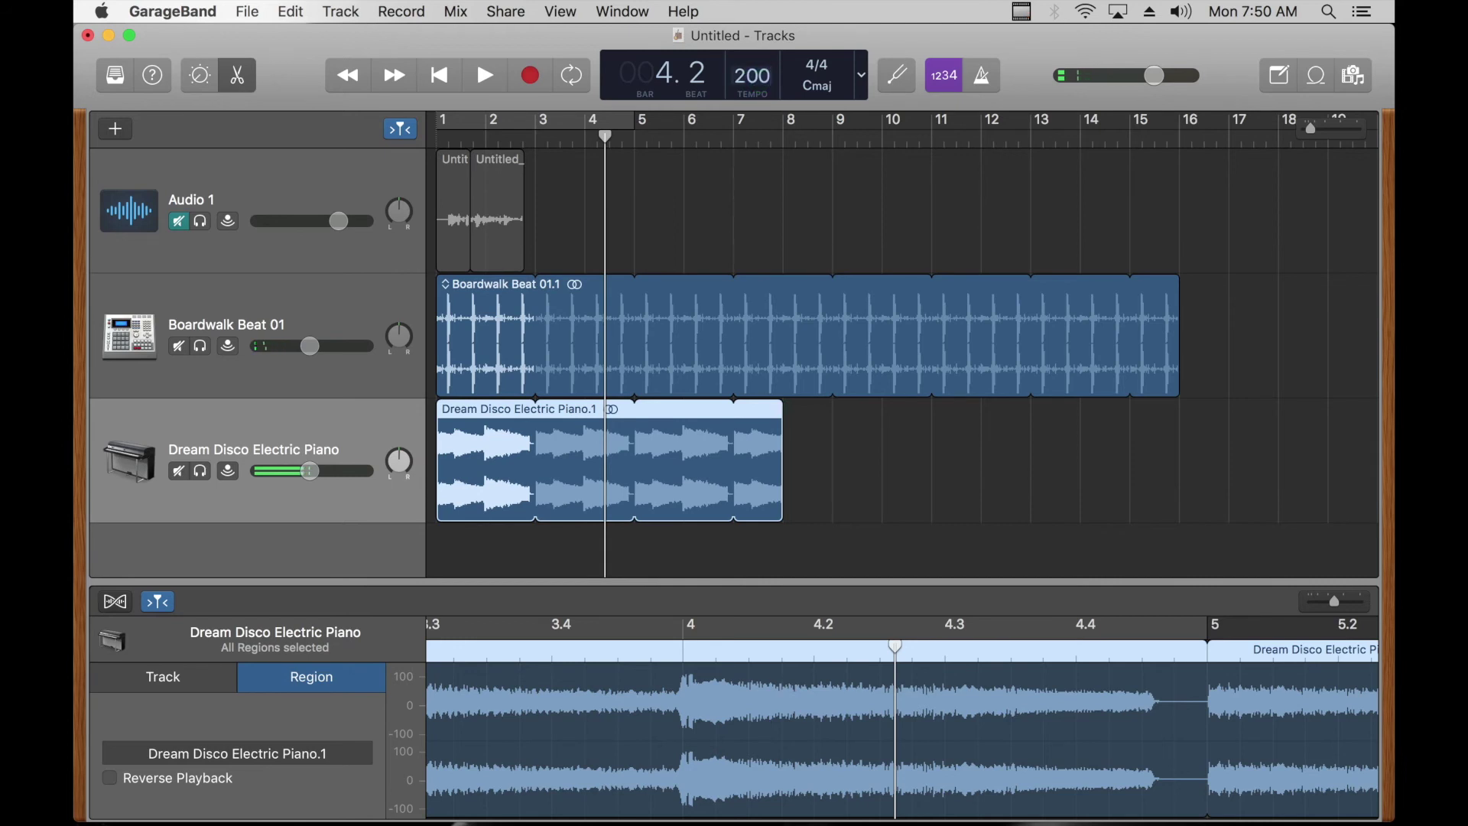
pyautogui.press('space')
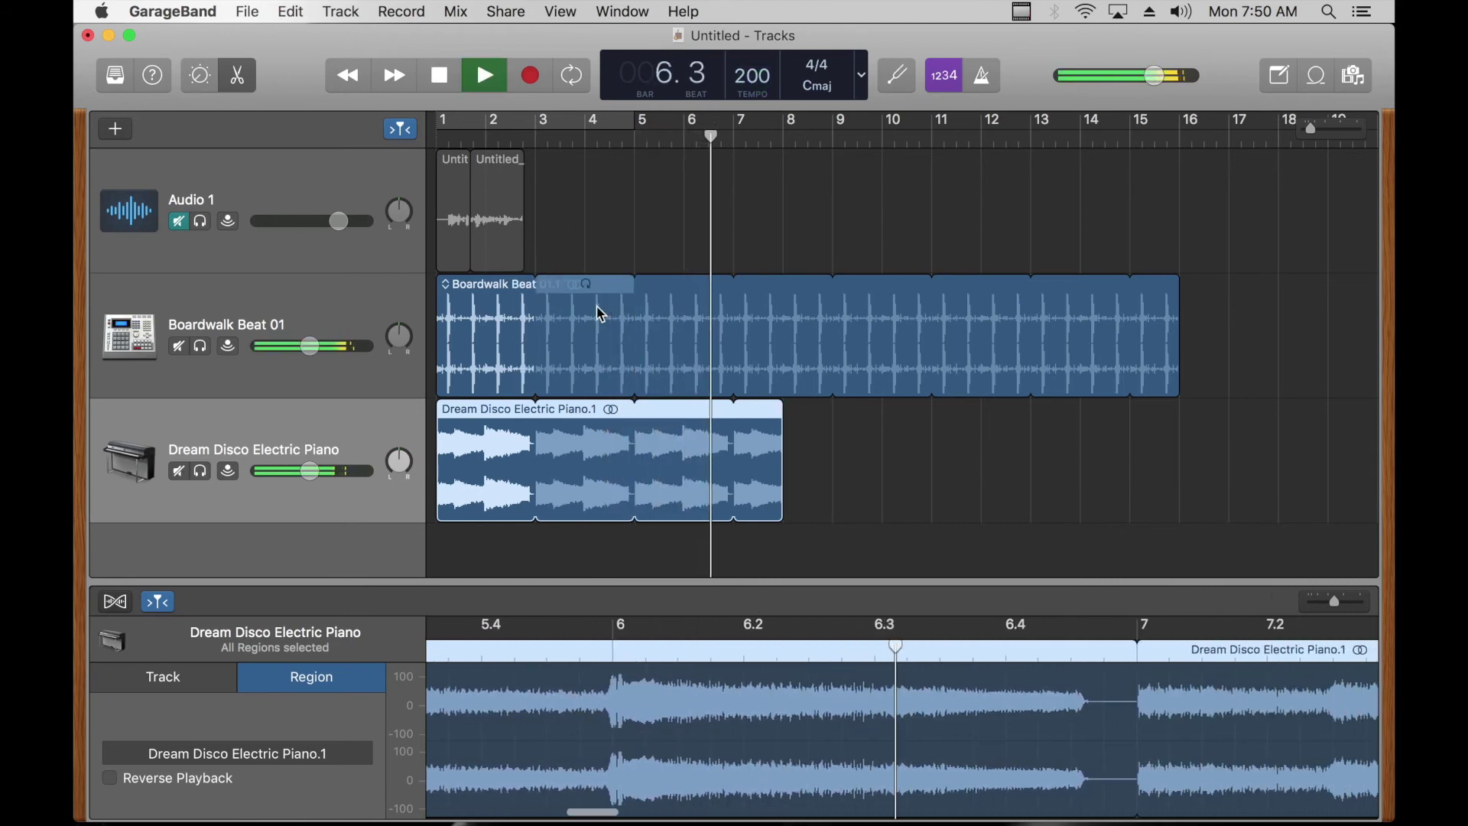
pyautogui.press('space')
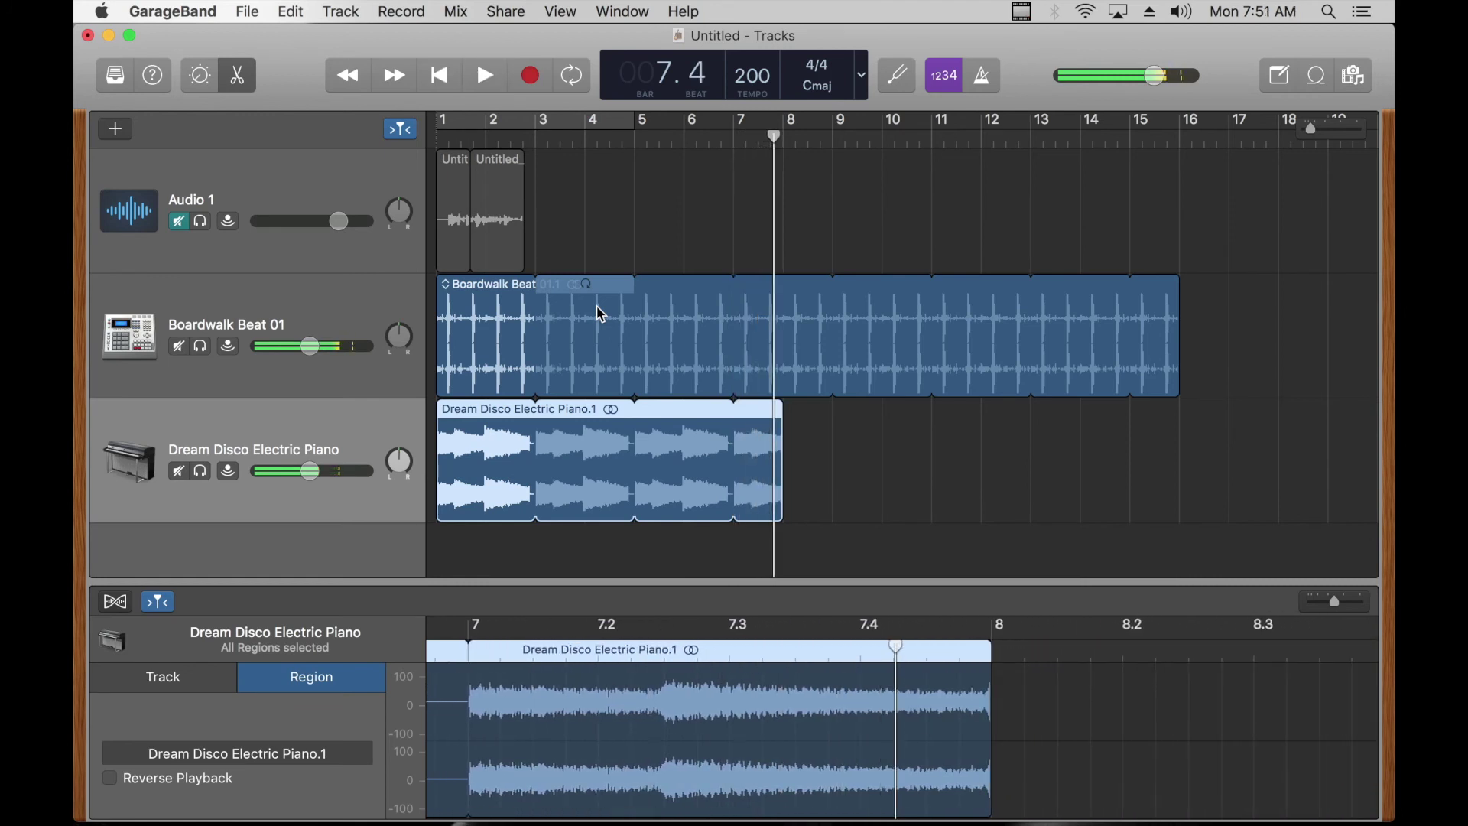